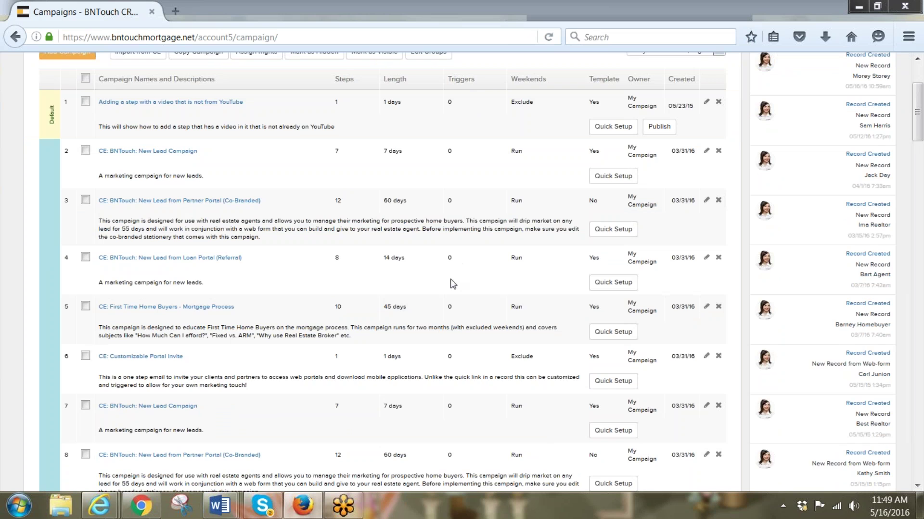
- Look through the campaign list, from the Leads & Prospects group through In Processing and Funded to the newsletter campaign
scroll(451, 279, "down", 10)
scroll(450, 288, "down", 12)
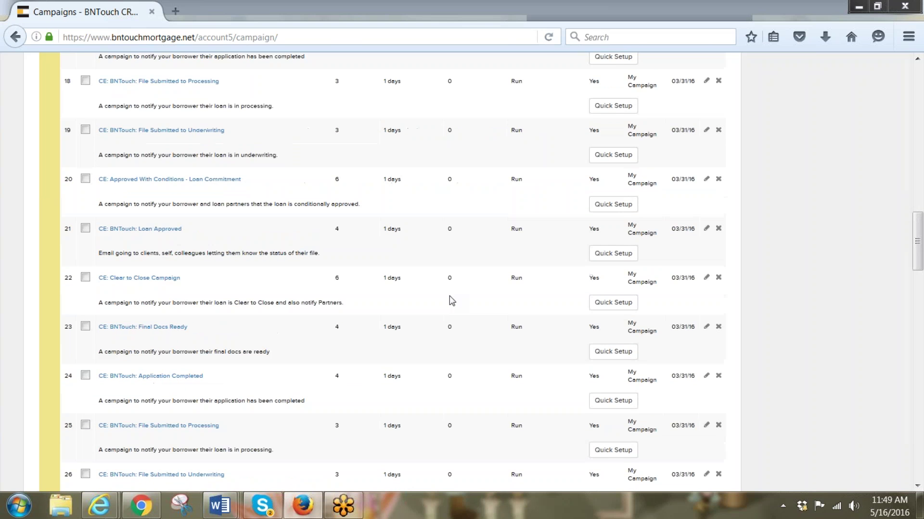
scroll(451, 308, "up", 18)
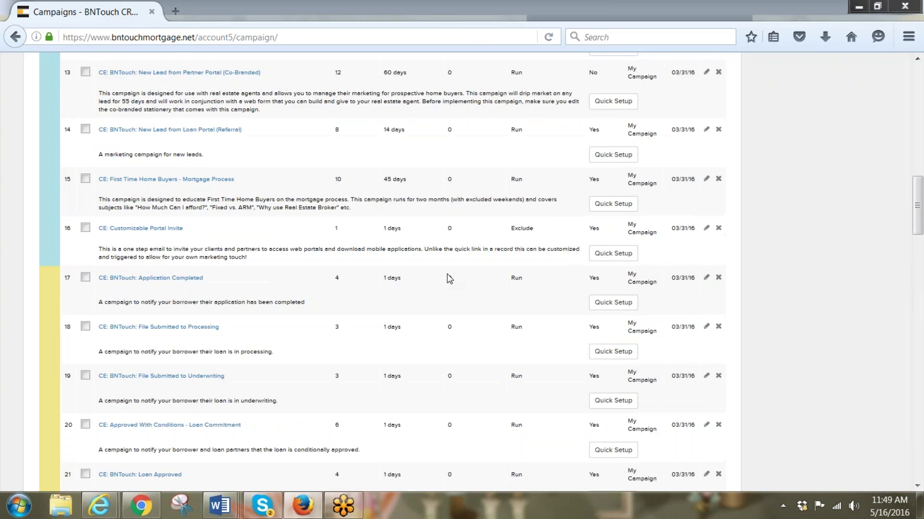
scroll(446, 273, "up", 6)
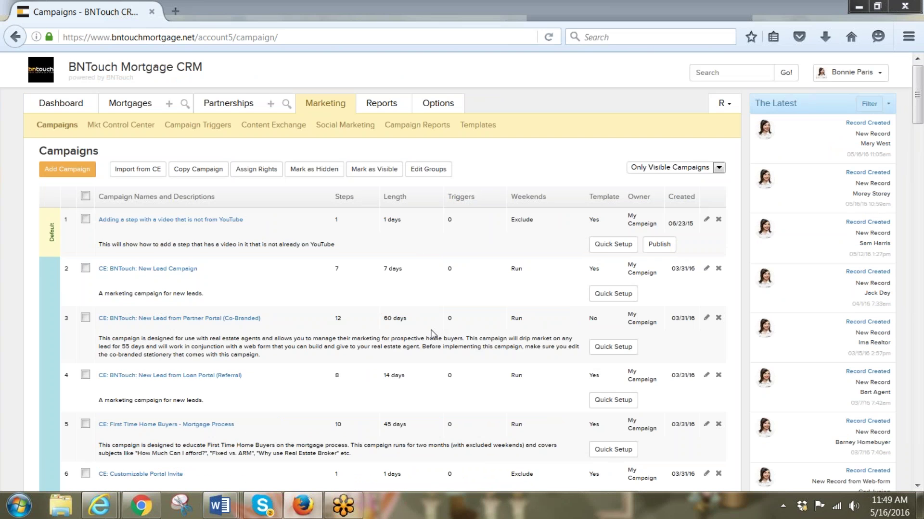
scroll(431, 336, "down", 5)
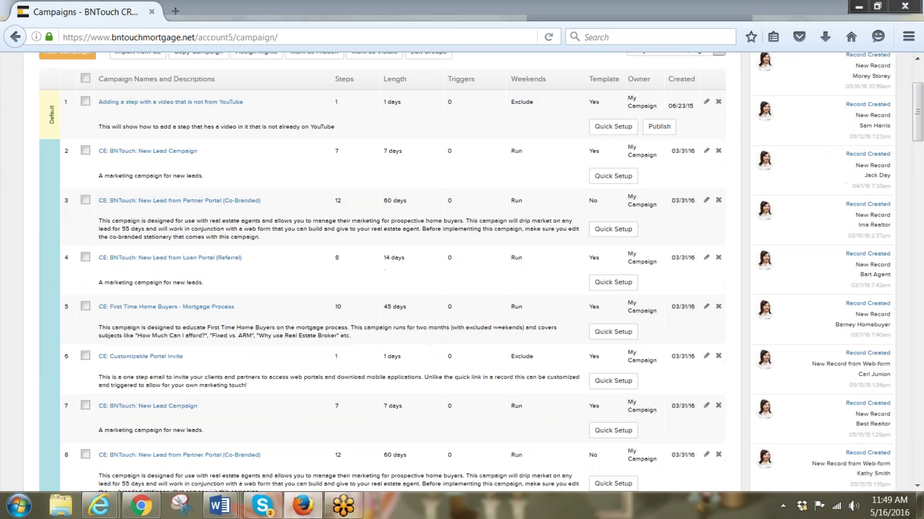
scroll(426, 333, "down", 4)
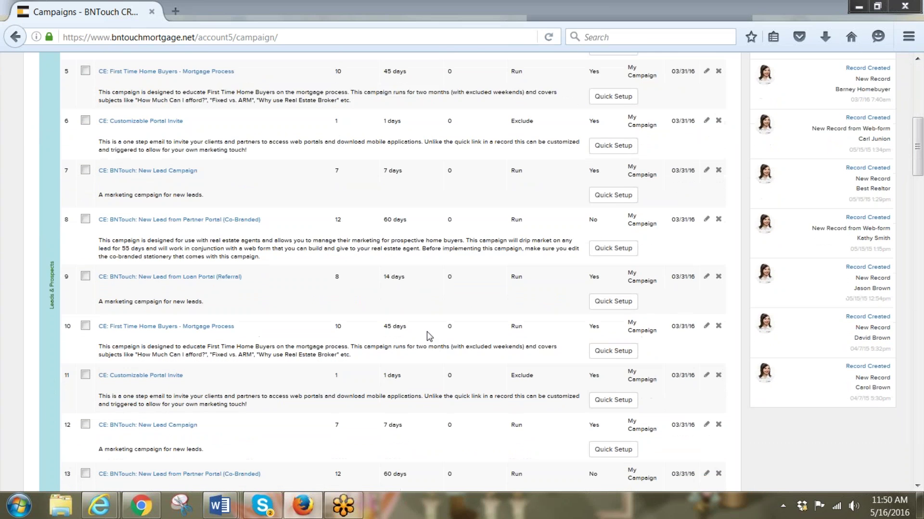
scroll(356, 375, "down", 7)
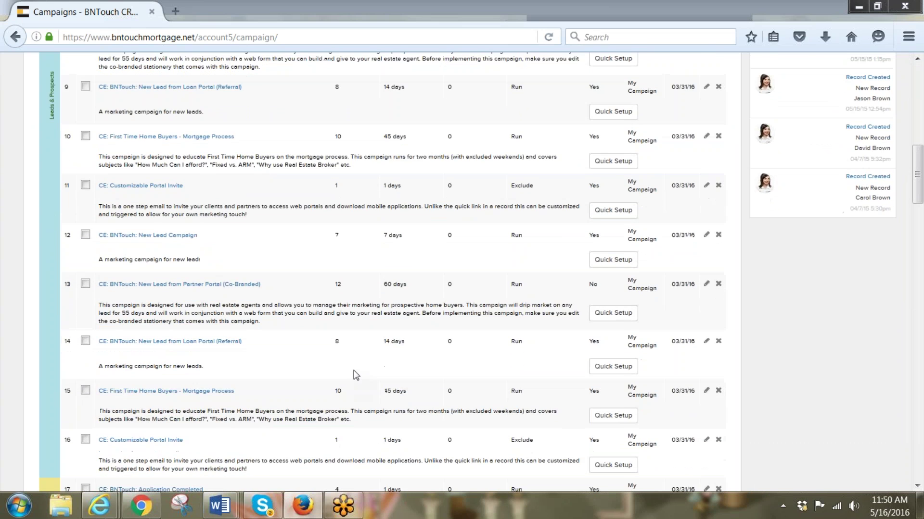
scroll(356, 371, "down", 10)
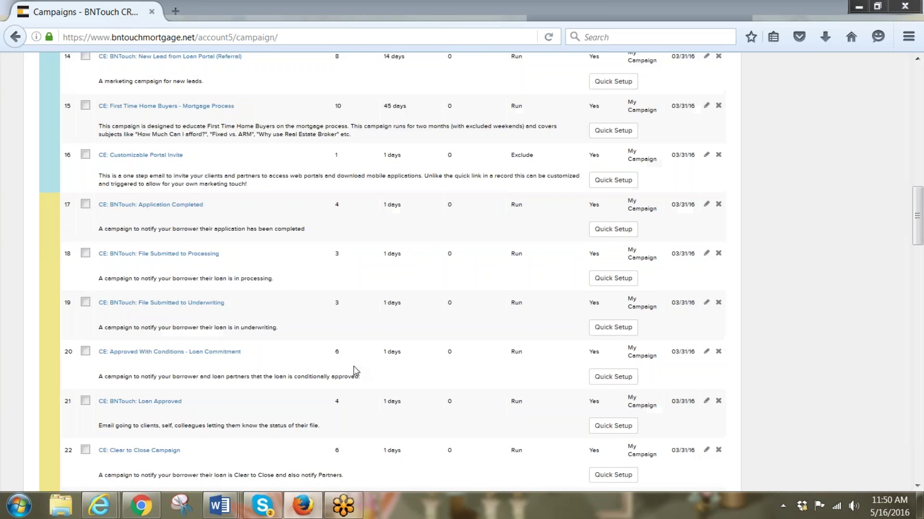
scroll(356, 371, "down", 9)
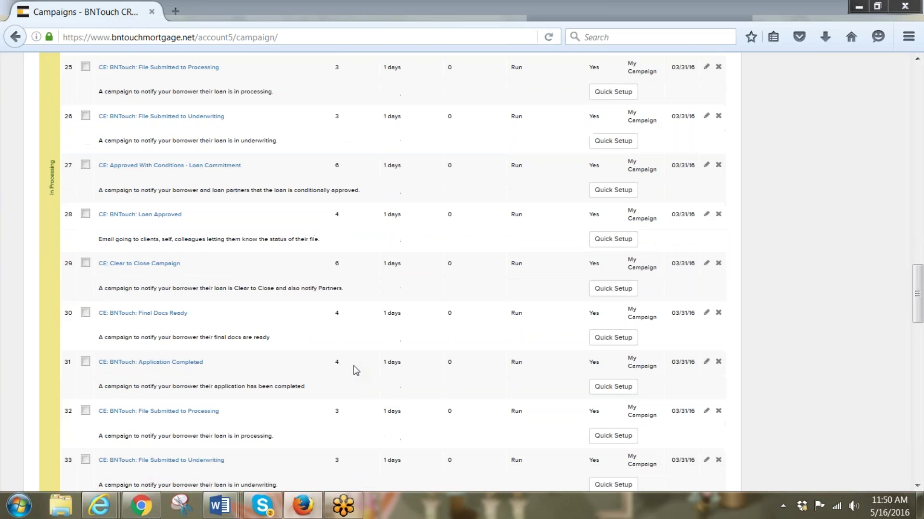
scroll(356, 371, "down", 1)
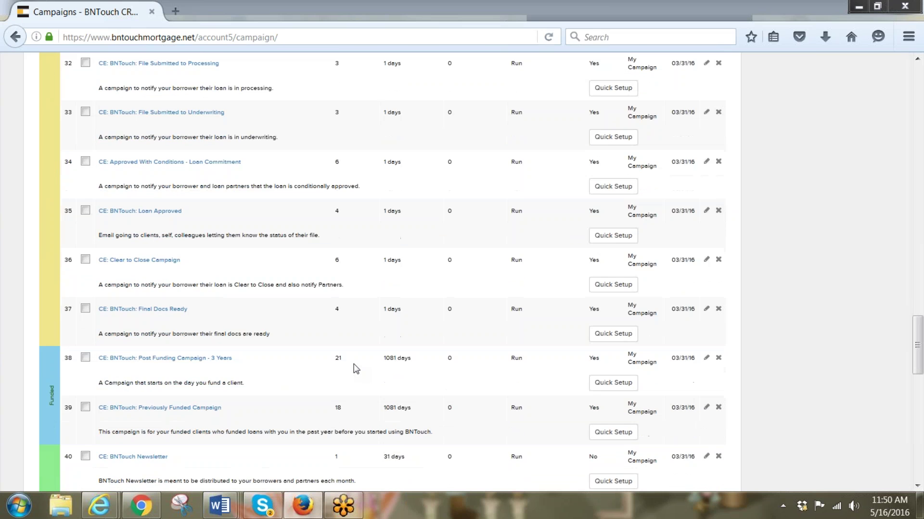
scroll(356, 369, "down", 1)
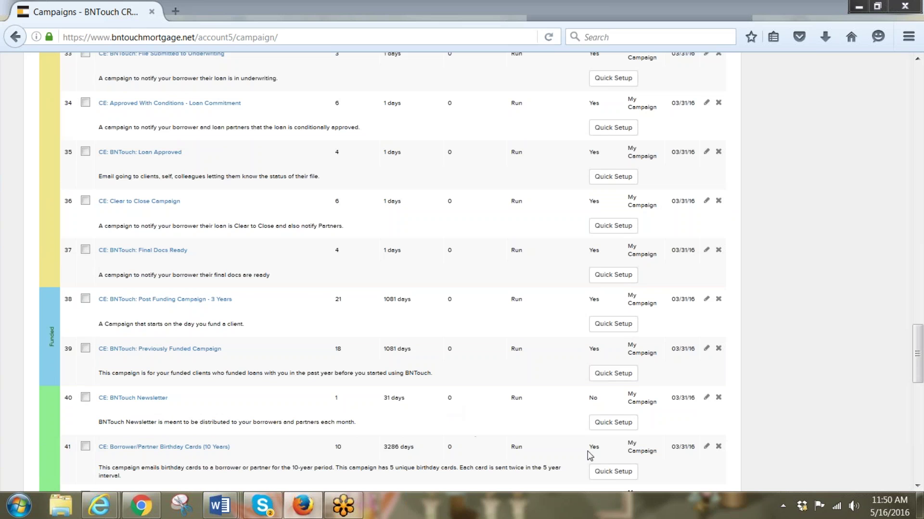
- Start Quick Setup for the CE: BNTouch Newsletter campaign, keeping running campaigns and triggers while setting up additional records
left_click(605, 426)
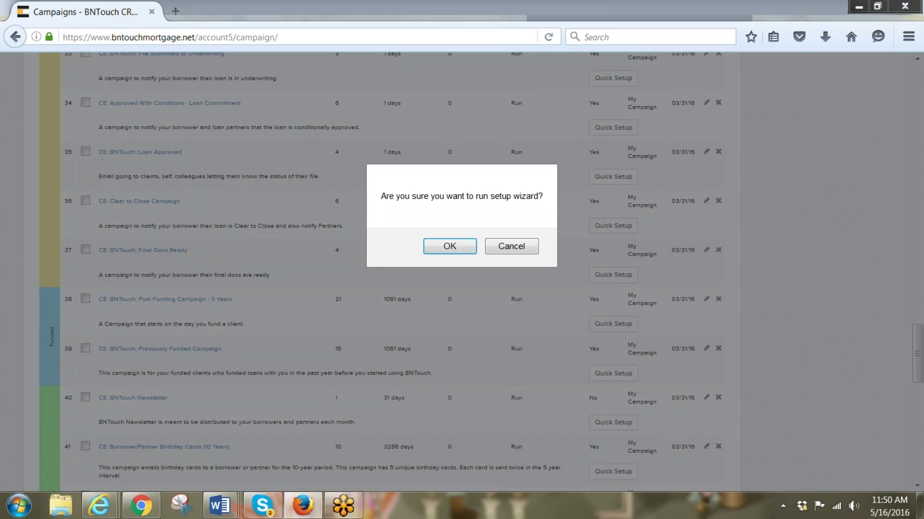
left_click(462, 244)
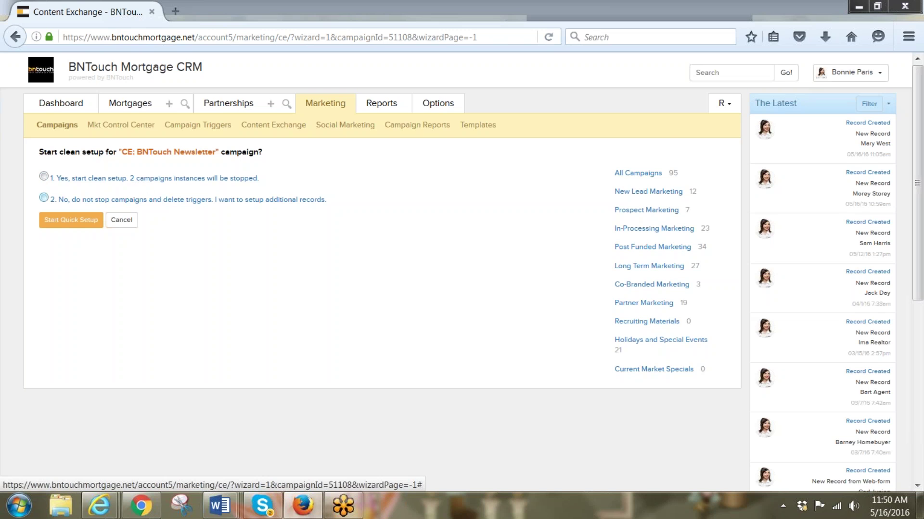
left_click(190, 199)
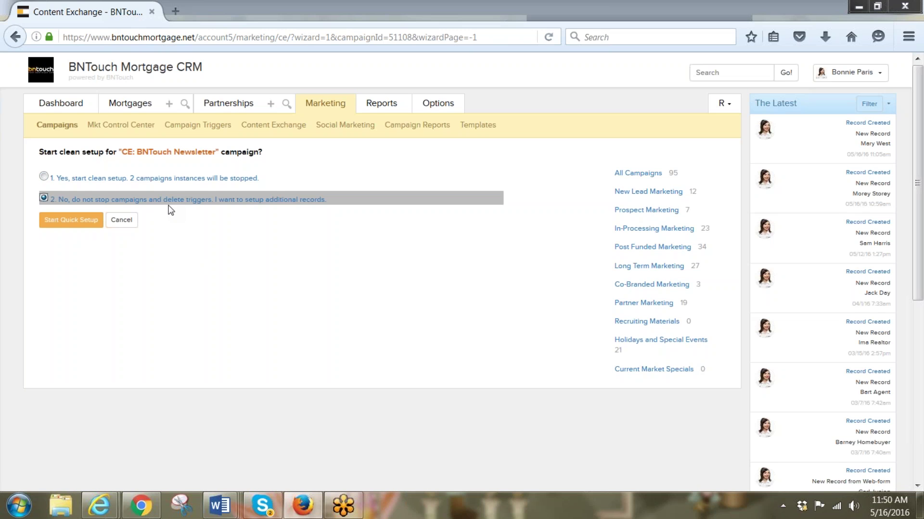
left_click(61, 223)
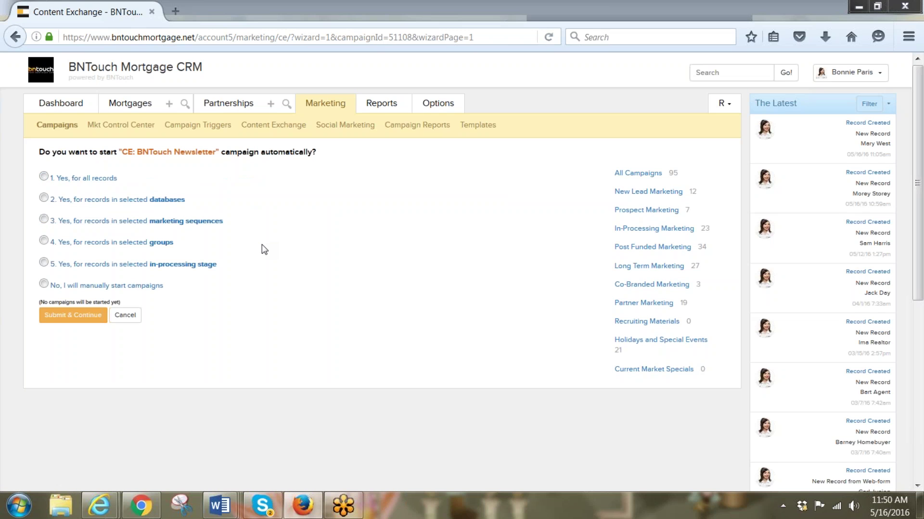
- Set the newsletter campaign to start automatically for all records and for all users
left_click(44, 177)
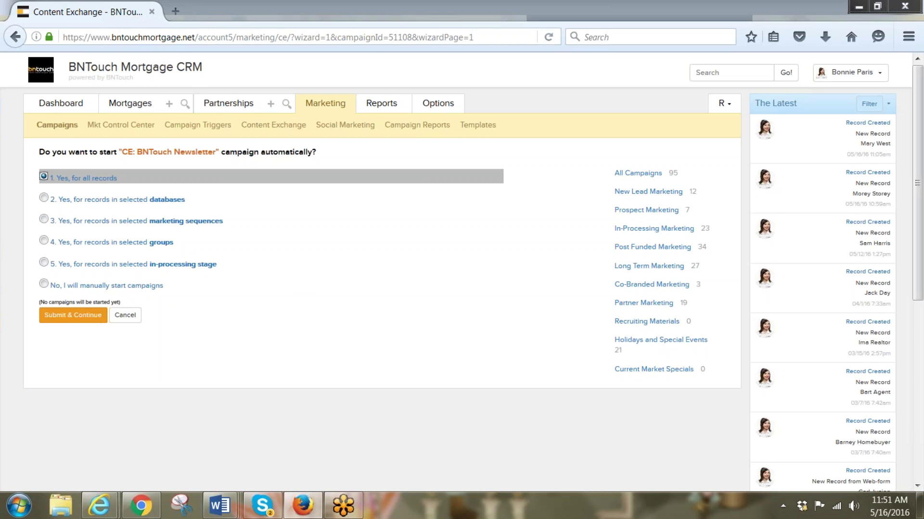
left_click(73, 315)
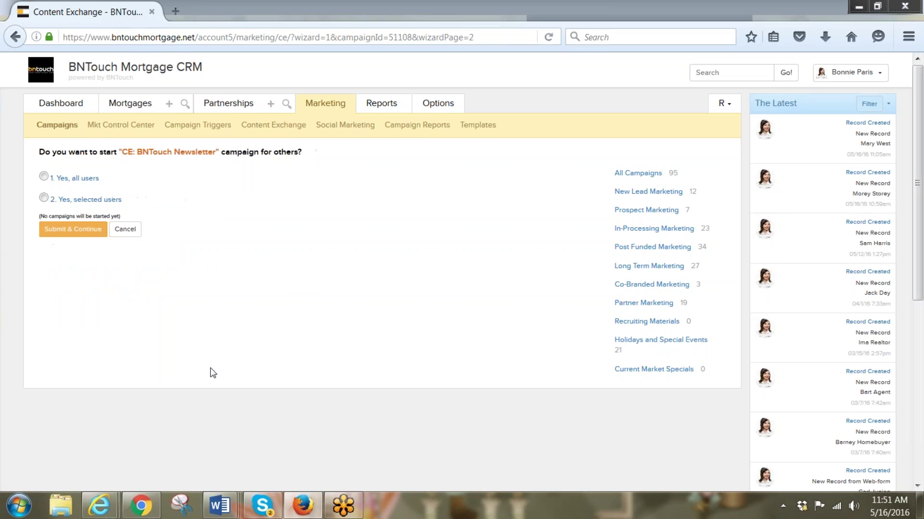
left_click(44, 177)
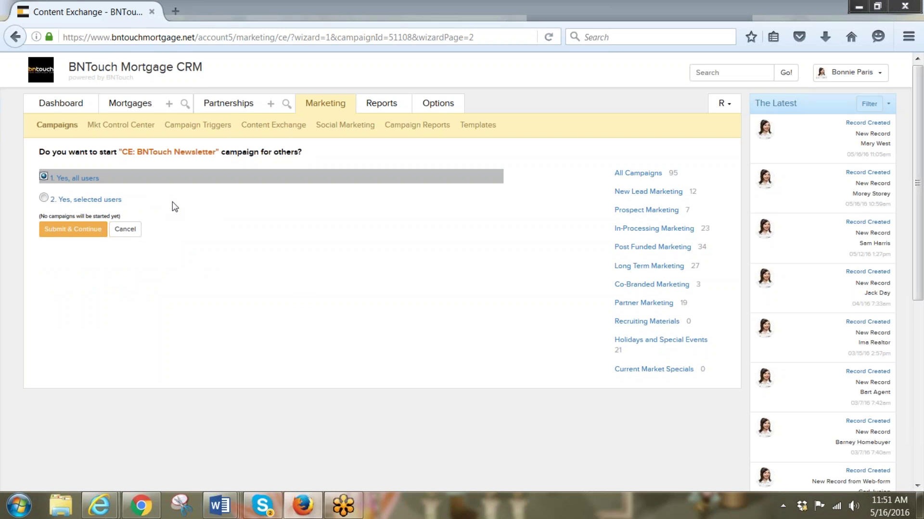
left_click(105, 200)
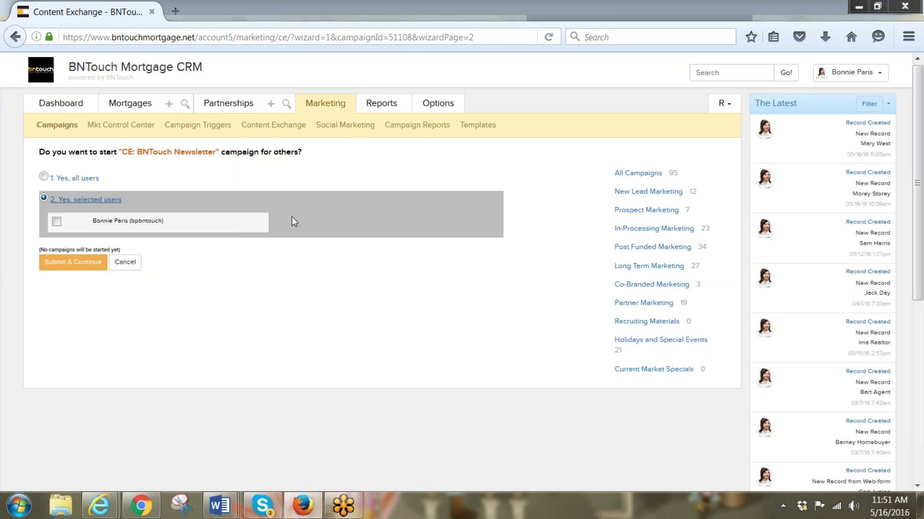
left_click(44, 176)
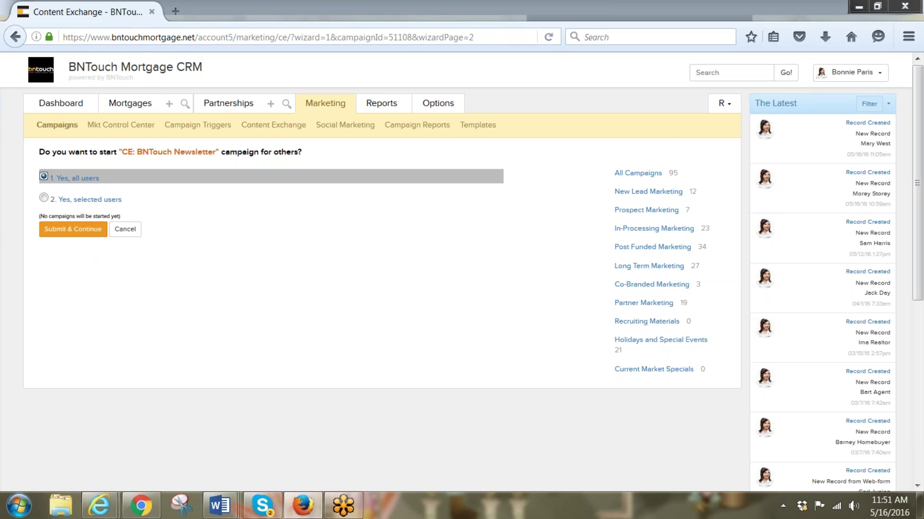
left_click(81, 232)
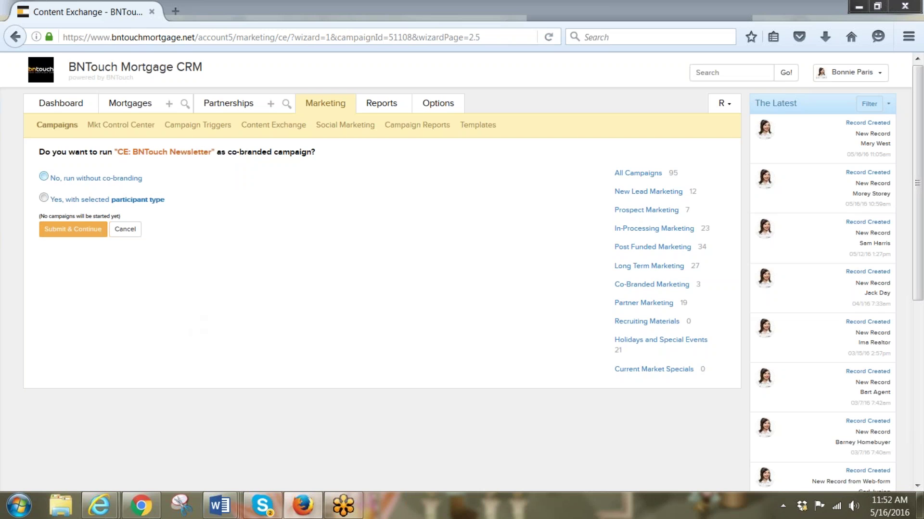
- Run the newsletter campaign without co-branding, start it for existing records, and complete the setup
left_click(53, 178)
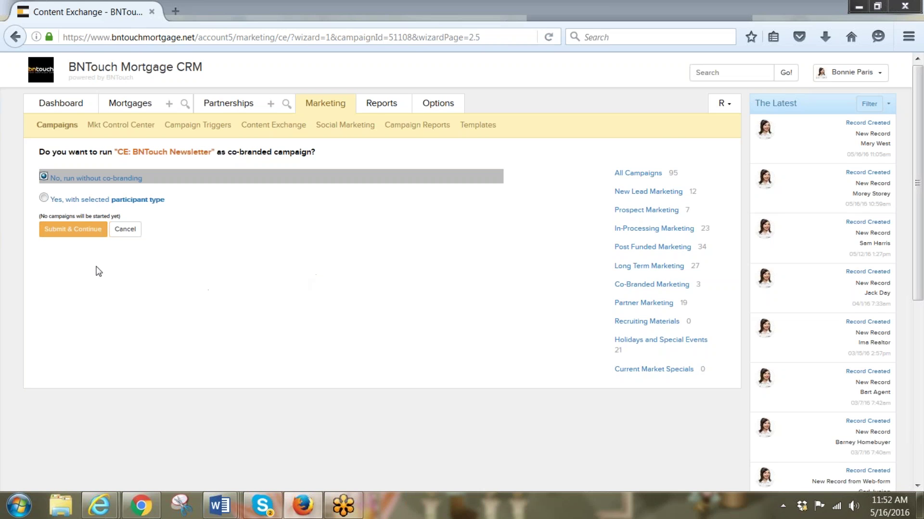
left_click(66, 231)
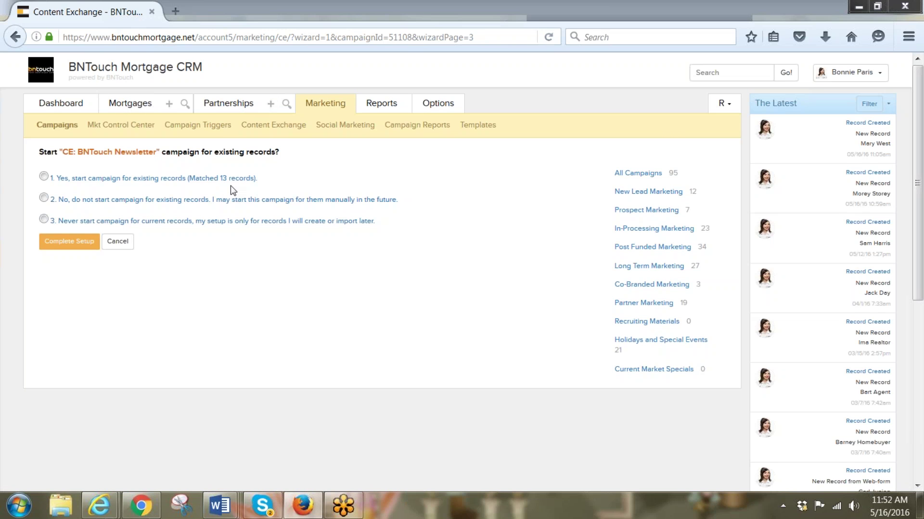
left_click(43, 176)
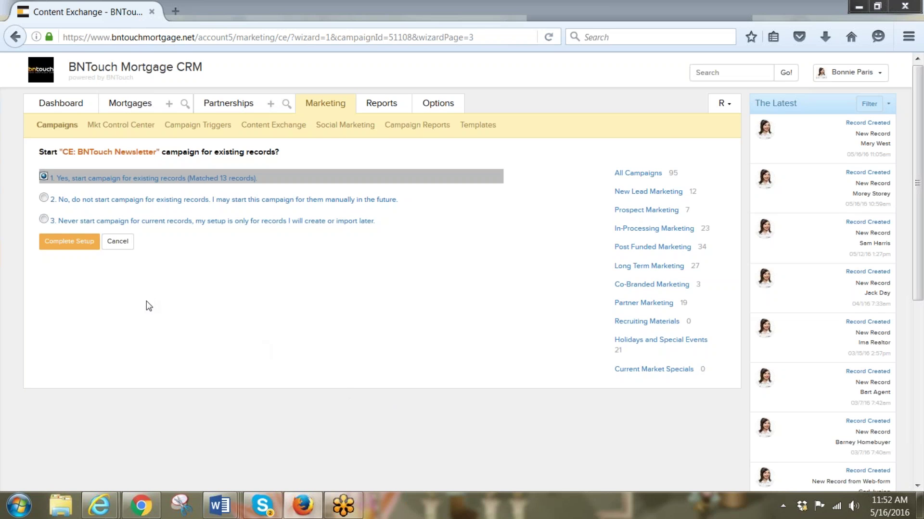
left_click(74, 245)
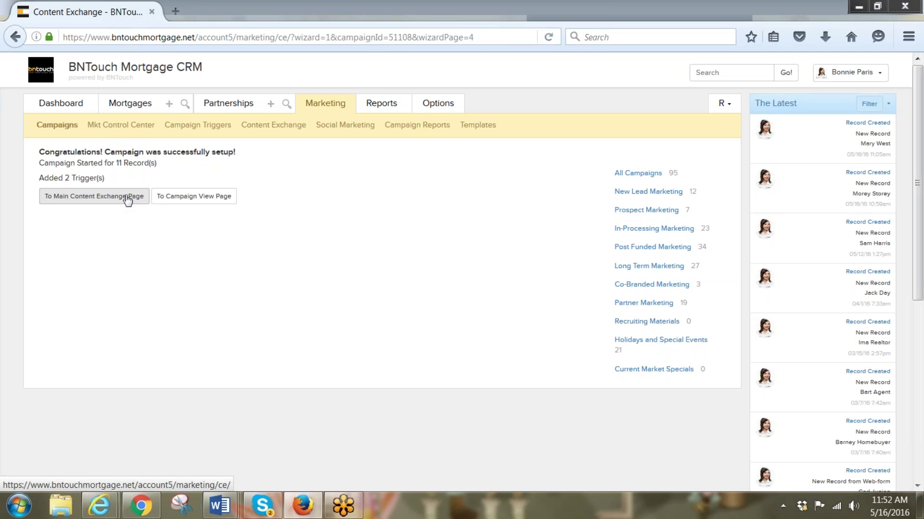
- View the newsletter campaign's page with its steps and return to the campaign list
left_click(165, 201)
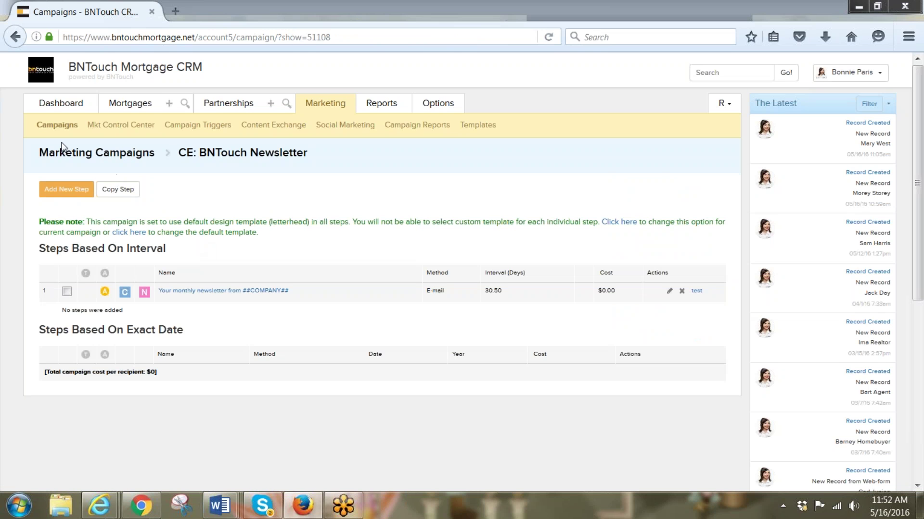
left_click(130, 126)
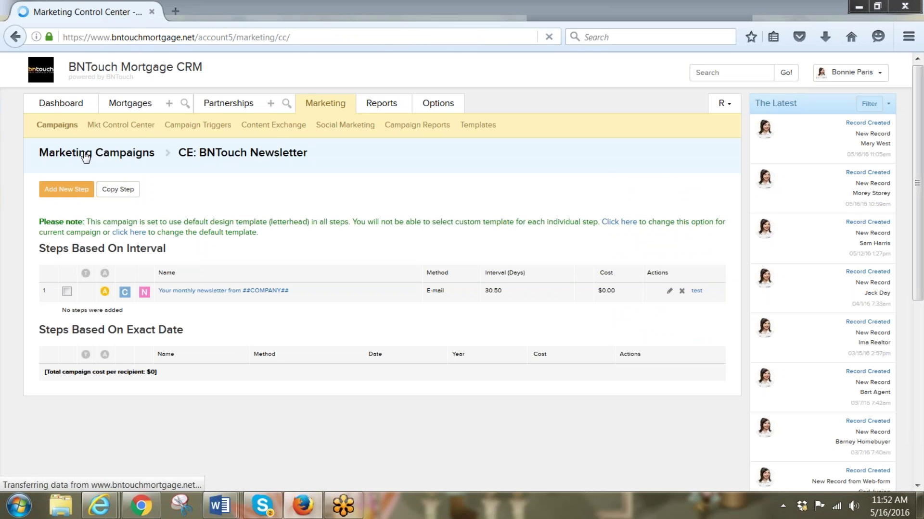
left_click(66, 134)
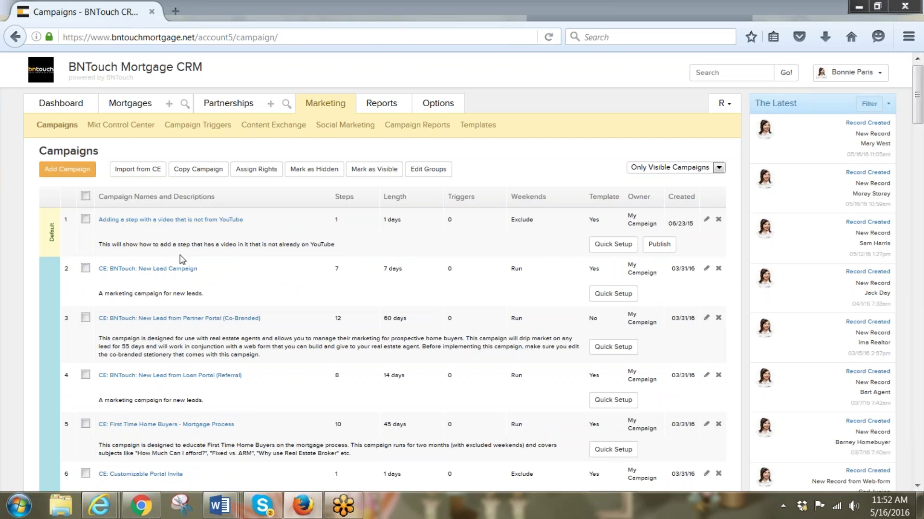
- Start Quick Setup for the CE: First Time Home Buyers - Mortgage Process campaign
scroll(212, 301, "down", 2)
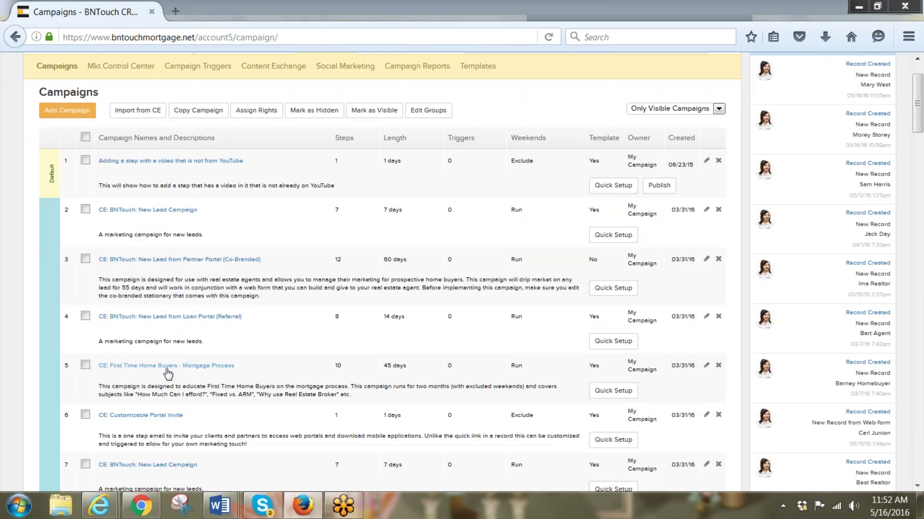
left_click(614, 391)
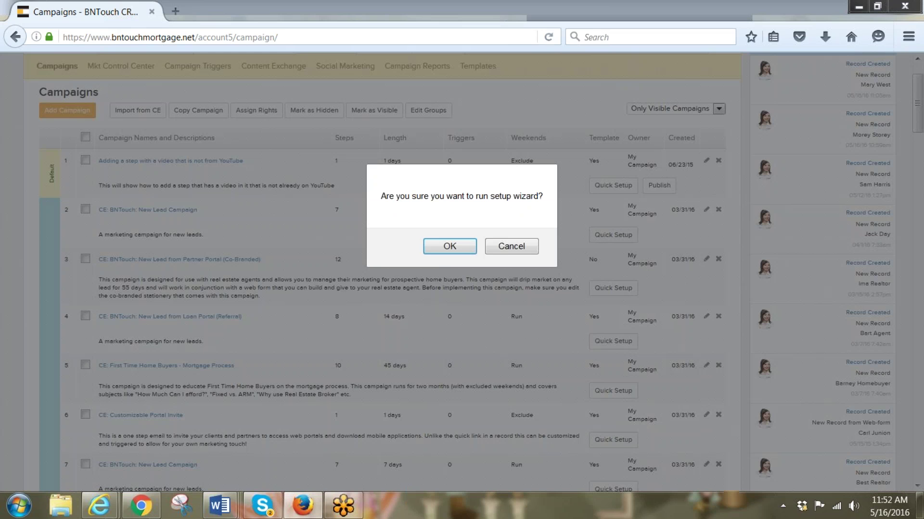
left_click(440, 248)
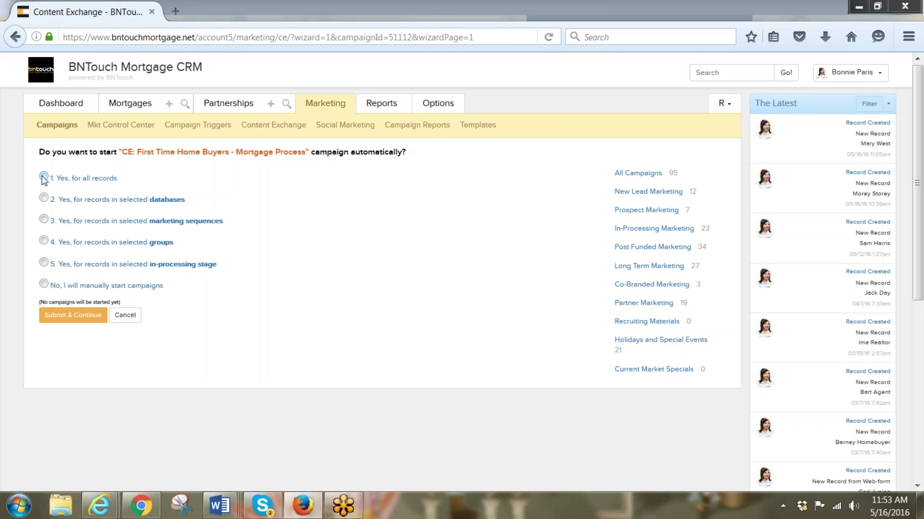
- Set the campaign to start for records in the Mortgages Database, with the extra condition Loan Purpose equals Purch
left_click(43, 197)
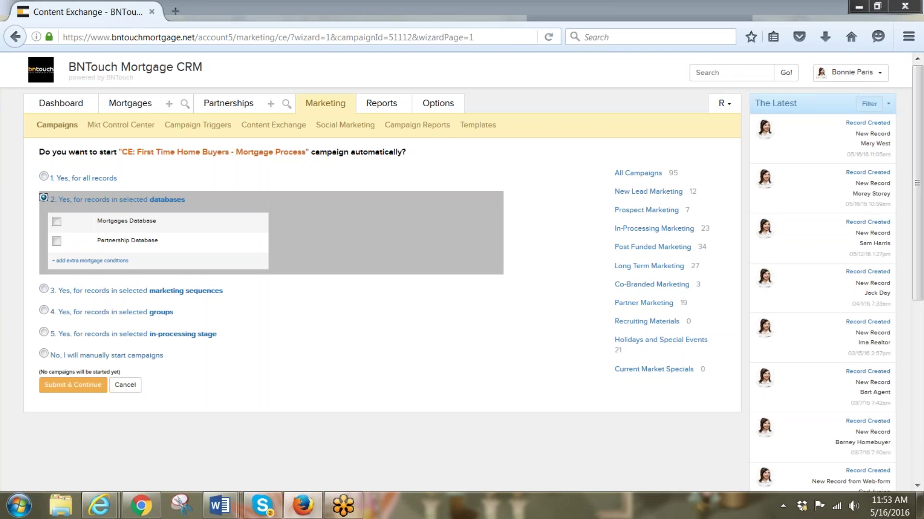
left_click(57, 222)
left_click(84, 262)
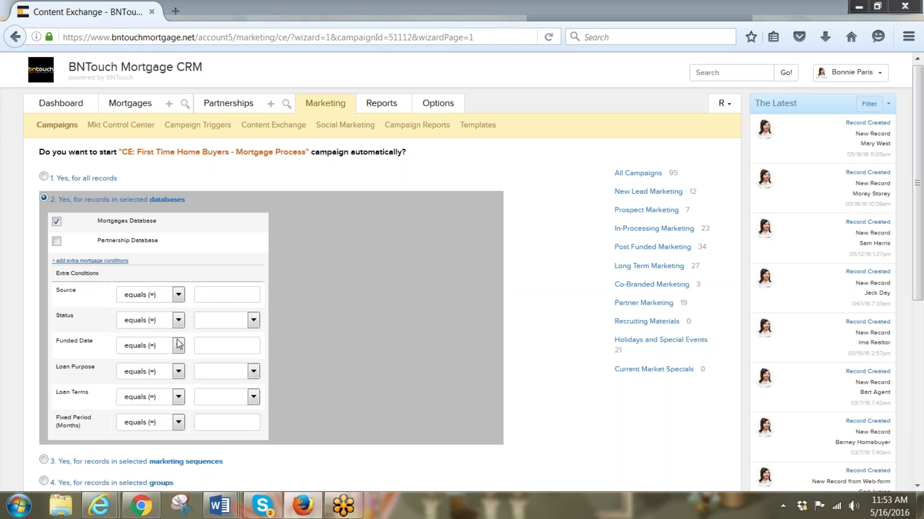
left_click(254, 372)
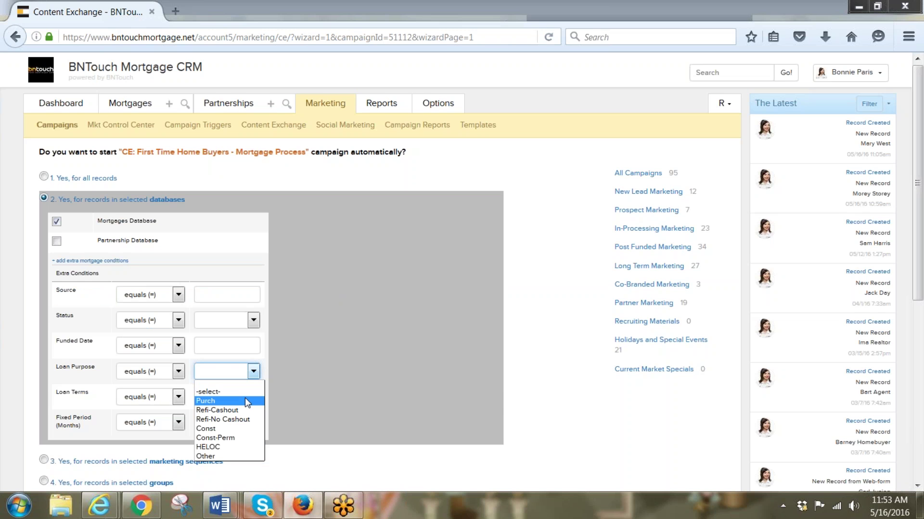
left_click(246, 401)
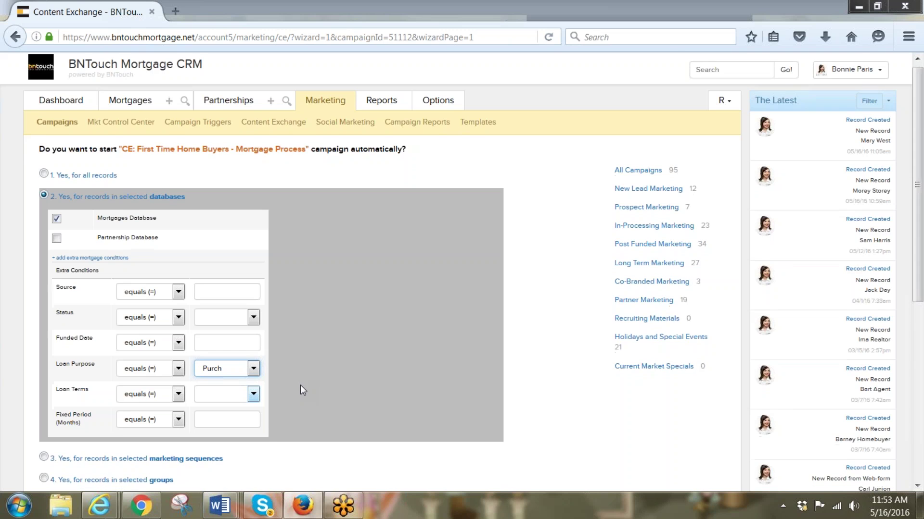
- Set the campaign to start for records in the Lead, Prospect, Application and In Processing mortgage marketing sequences
scroll(299, 387, "down", 3)
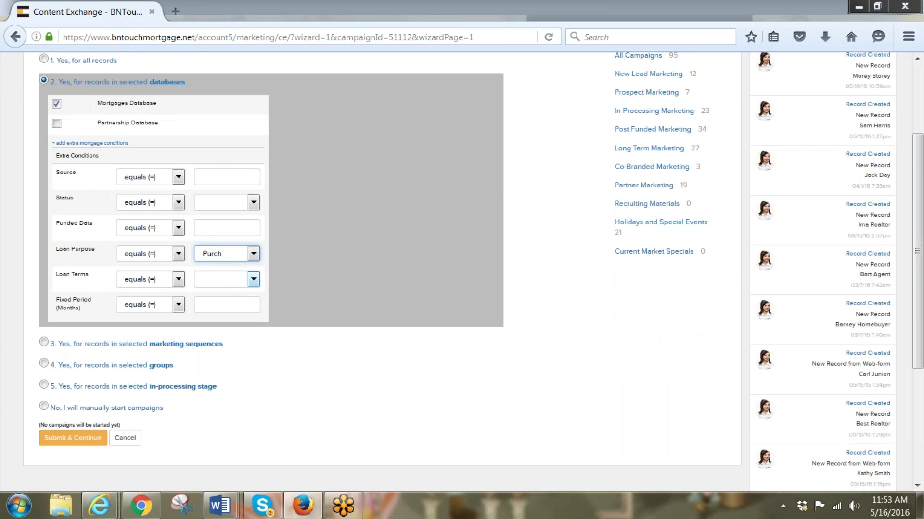
left_click(43, 342)
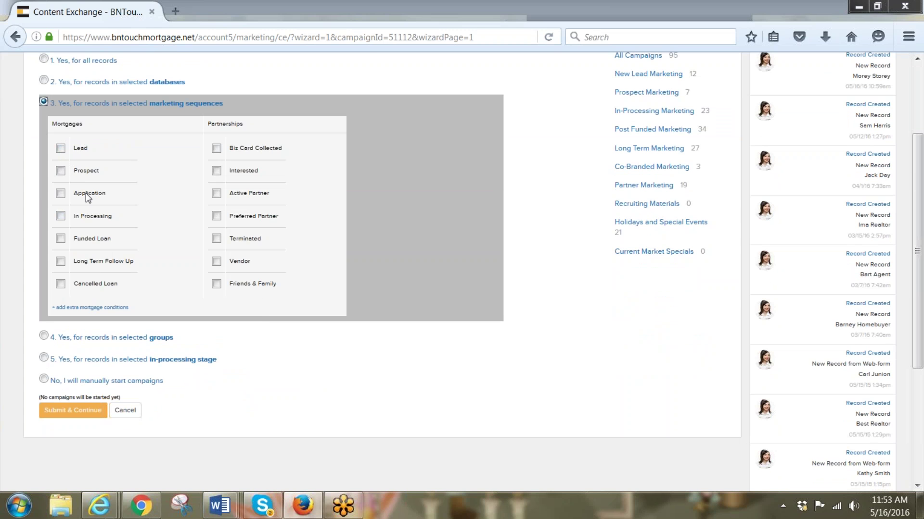
scroll(126, 182, "up", 3)
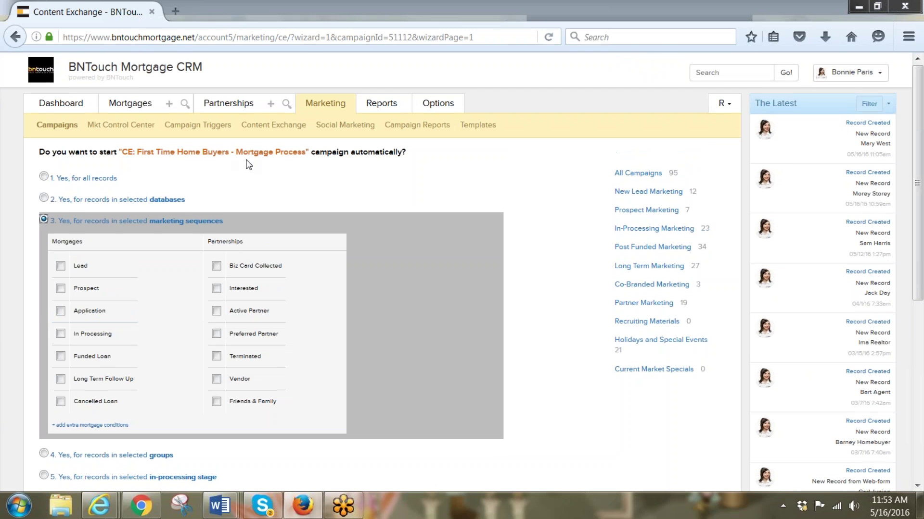
left_click(61, 267)
left_click(61, 289)
left_click(61, 311)
left_click(60, 337)
- Set the campaign to start automatically for records in the First Time Homebuyers group and for all users
scroll(151, 356, "down", 4)
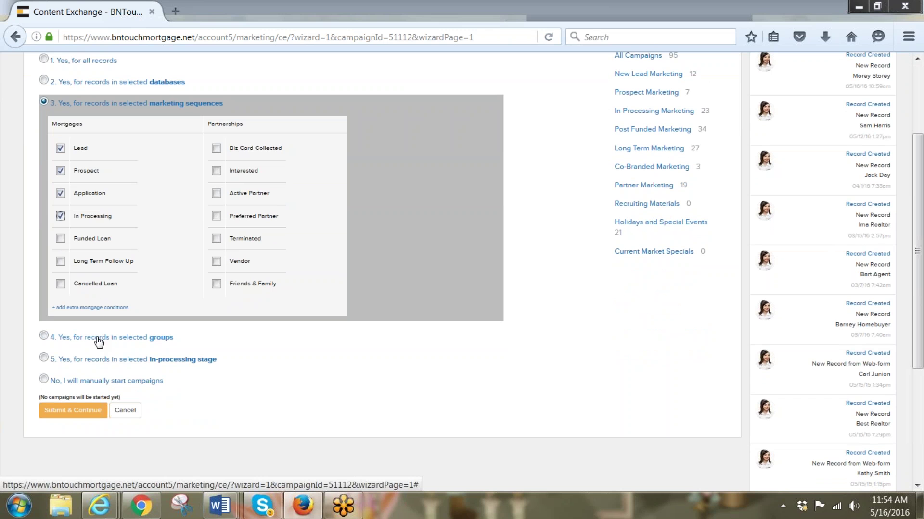
left_click(44, 336)
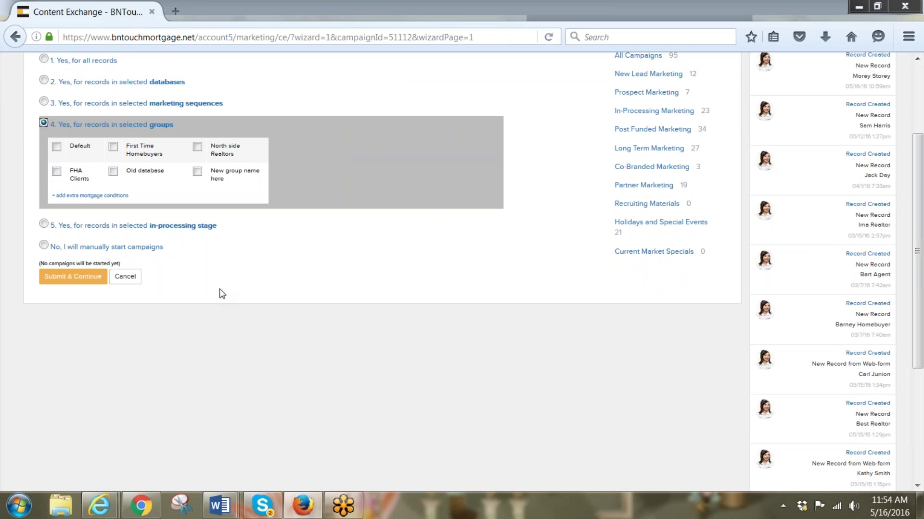
scroll(220, 293, "up", 3)
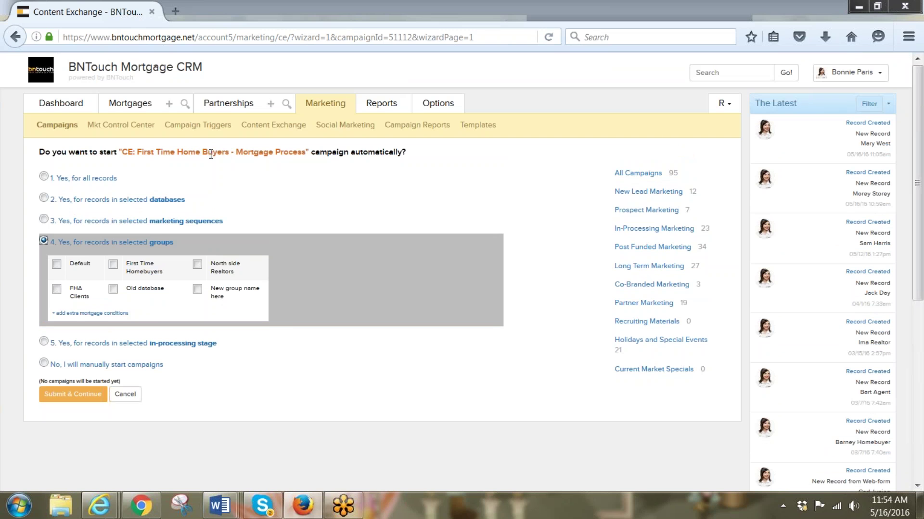
left_click(113, 264)
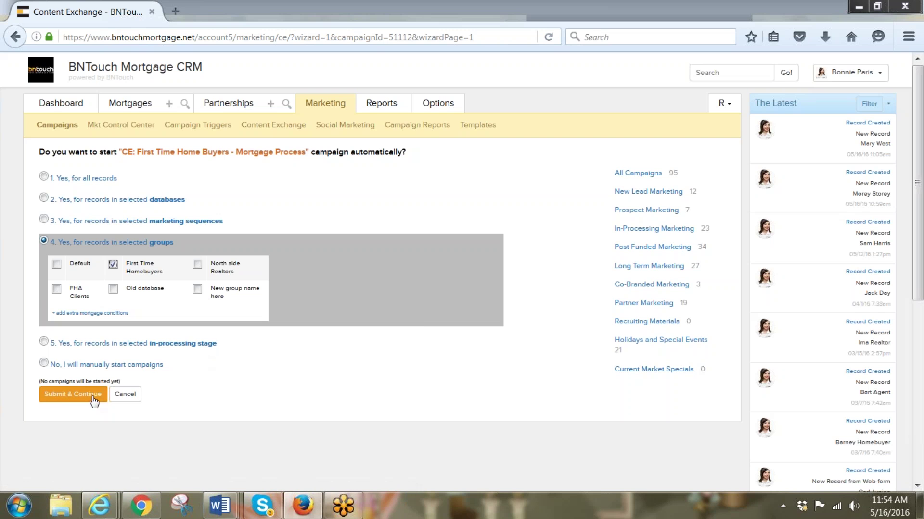
left_click(66, 394)
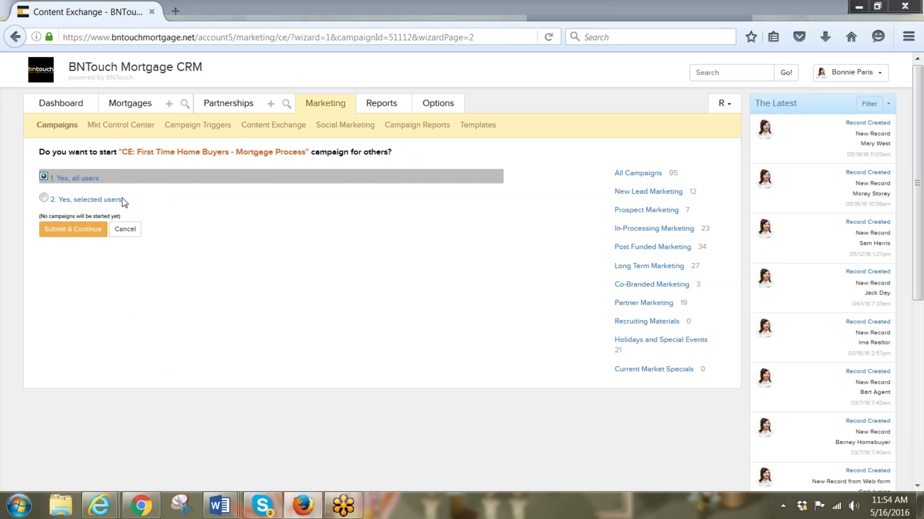
left_click(72, 180)
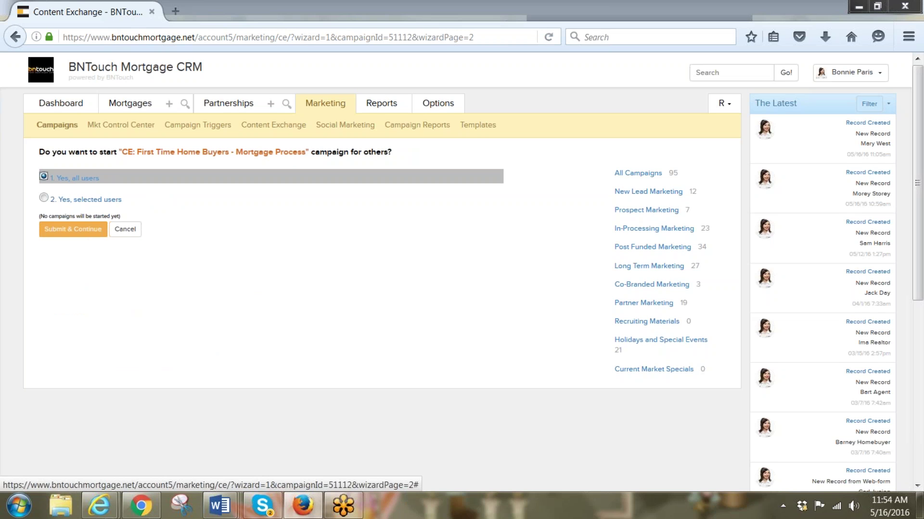
left_click(63, 233)
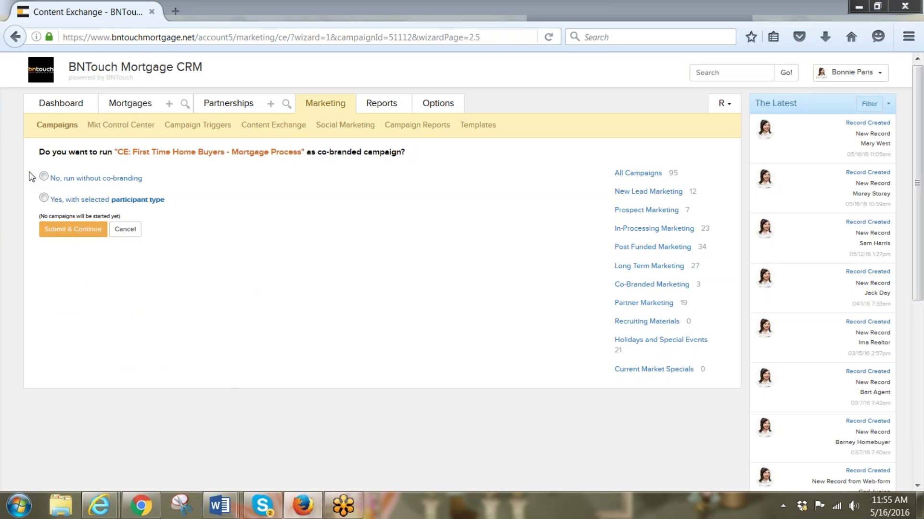
- Run the campaign without co-branding, start it for existing records, and complete the setup
left_click(43, 177)
left_click(74, 230)
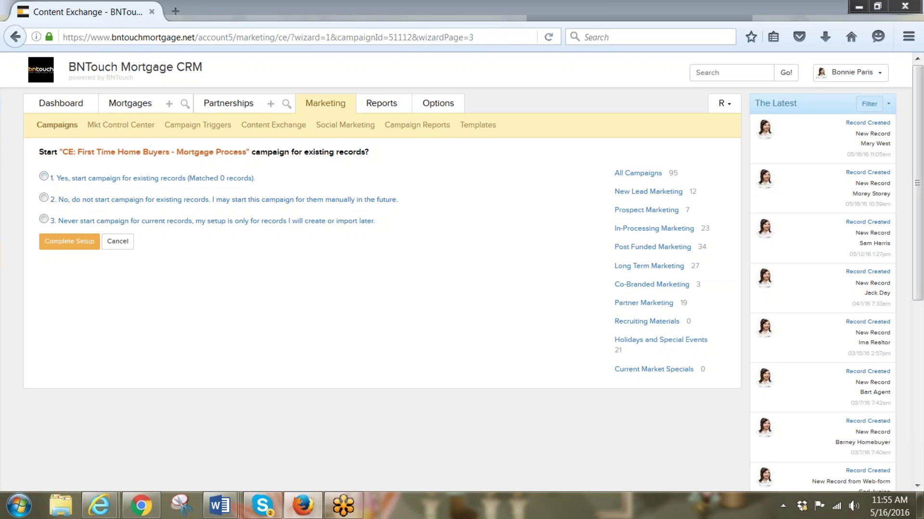
left_click(43, 177)
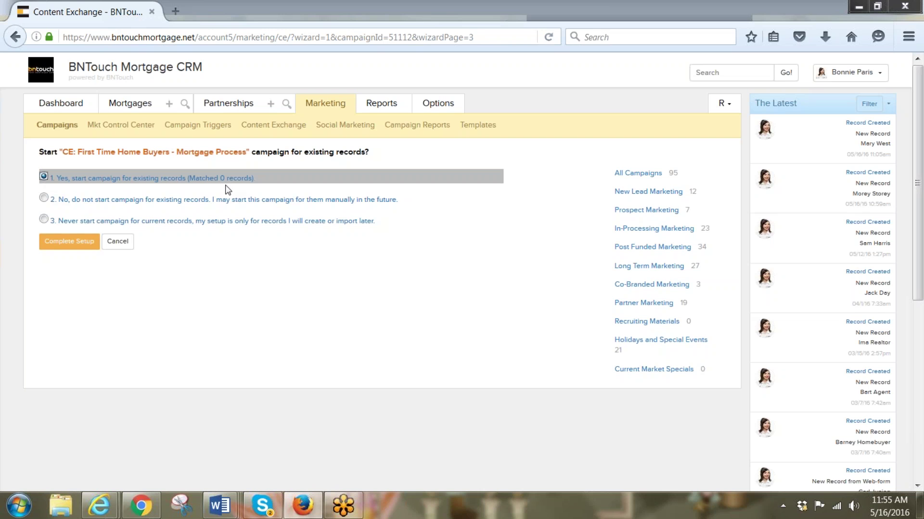
left_click(79, 243)
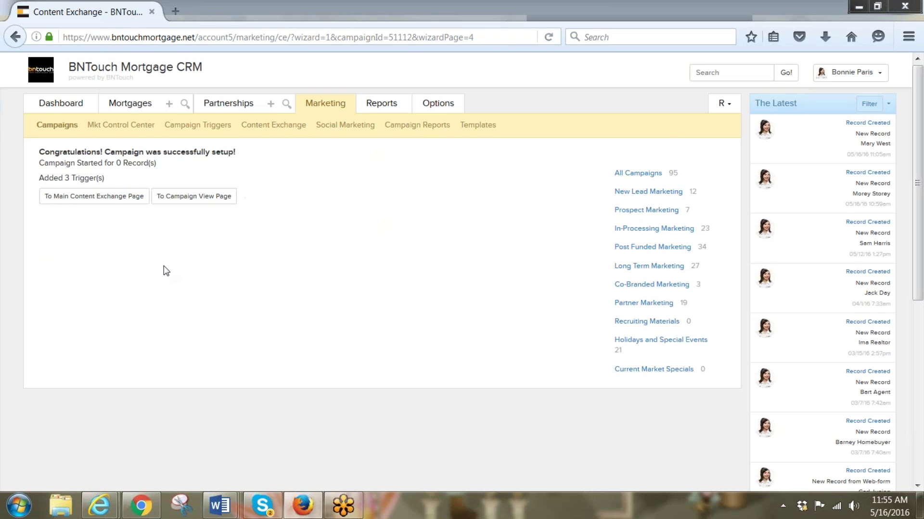
- Open the second mortgage lead's contact information, assign the record to the First Time Homebuyers group, and save it
left_click(131, 103)
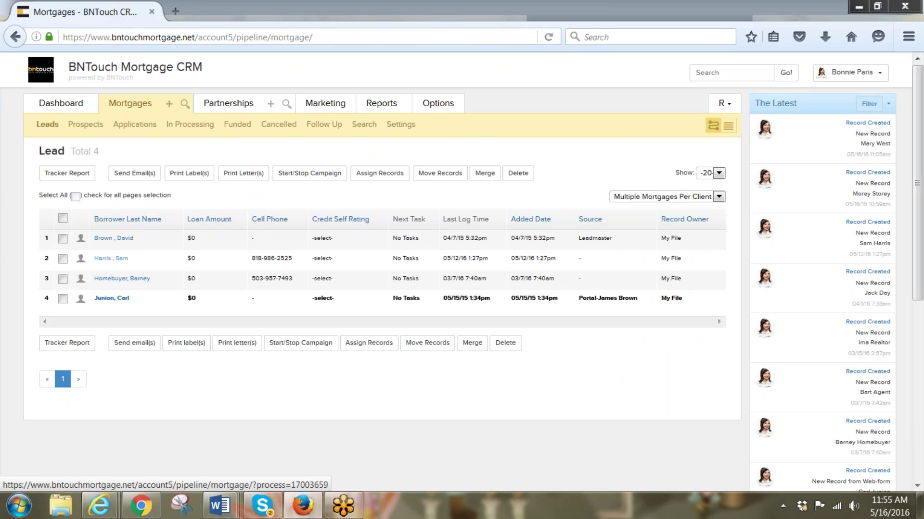
left_click(144, 258)
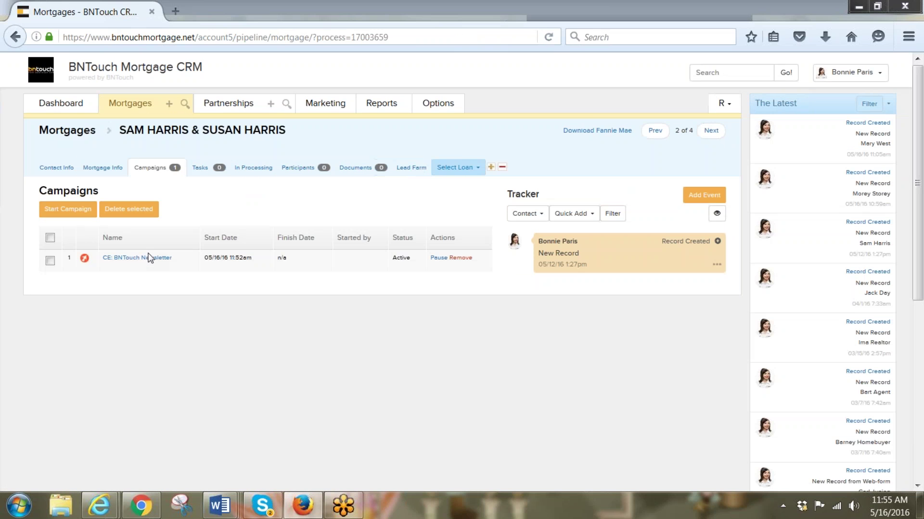
left_click(51, 169)
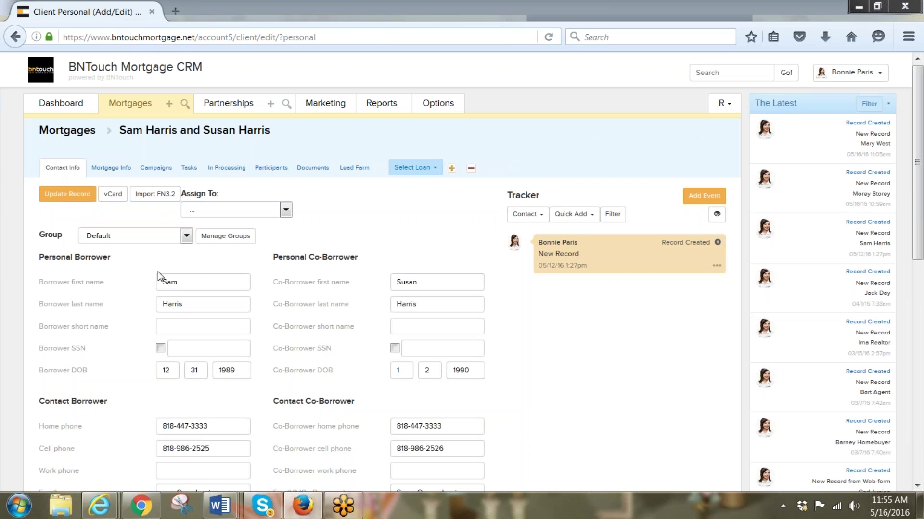
left_click(188, 237)
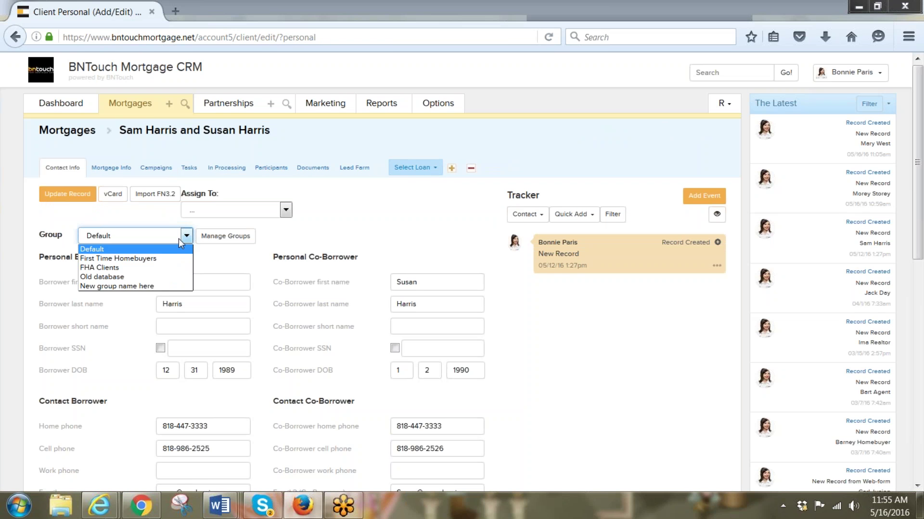
left_click(155, 259)
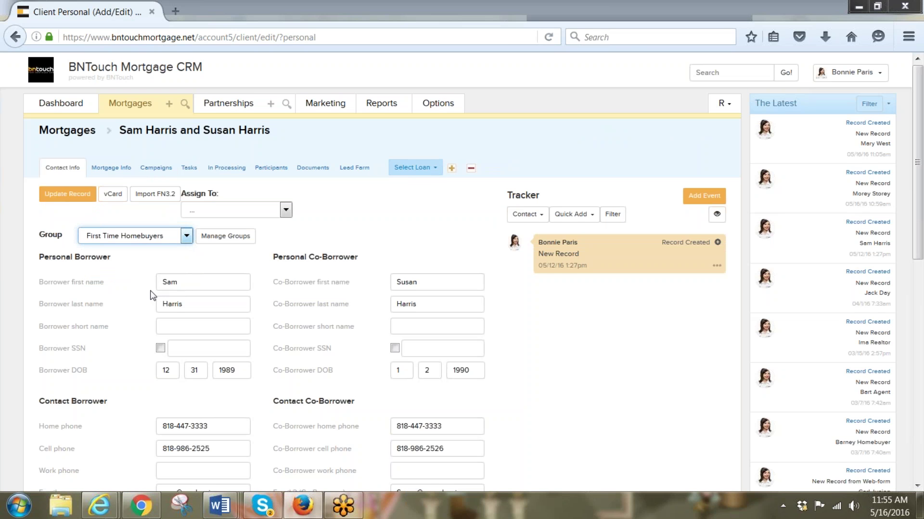
left_click(67, 194)
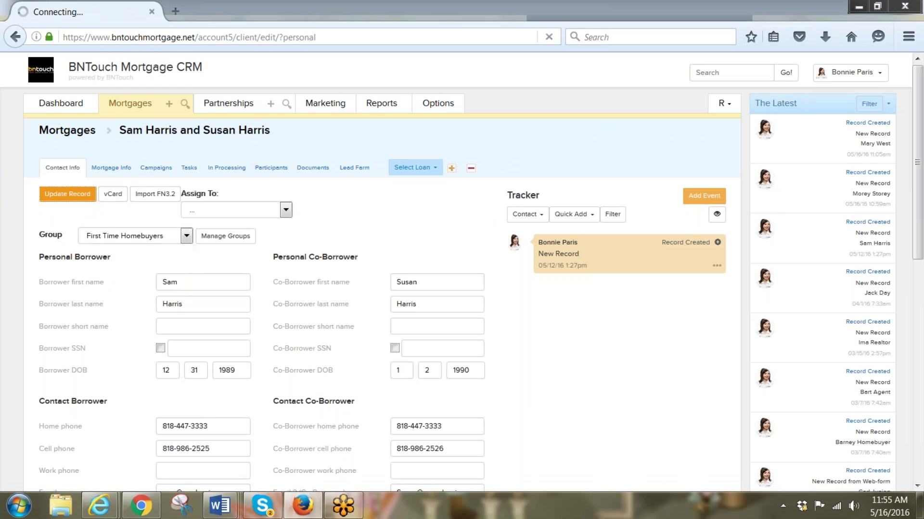
- Set the lead's Loan Purpose to Purch in its mortgage information, update the record, and view its campaigns
left_click(116, 170)
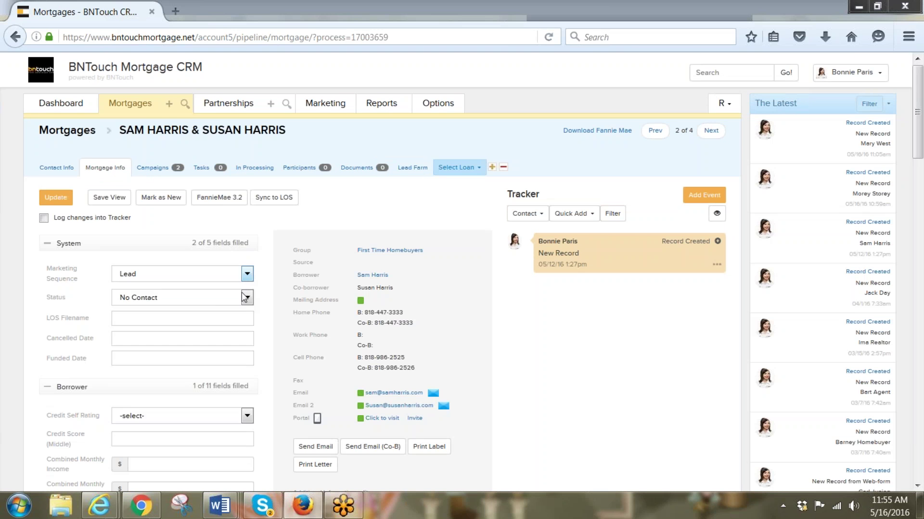
scroll(193, 307, "down", 6)
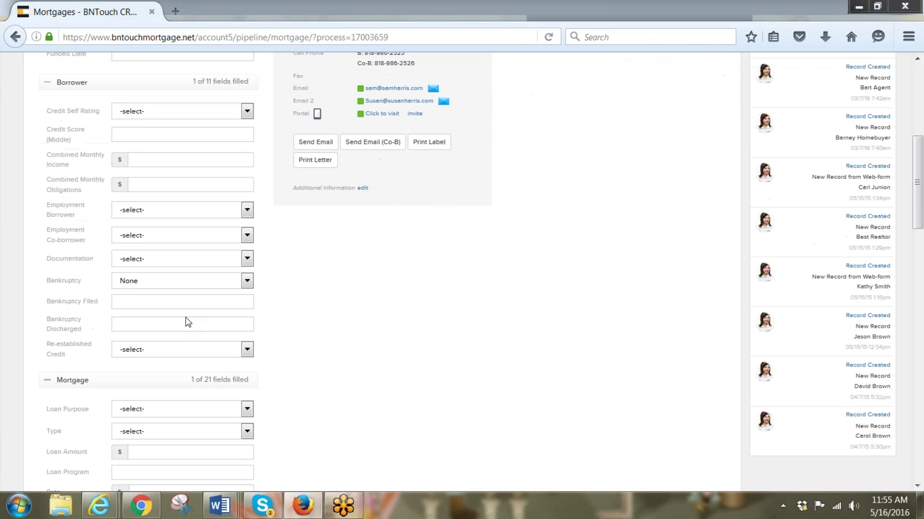
scroll(187, 323, "down", 2)
left_click(248, 303)
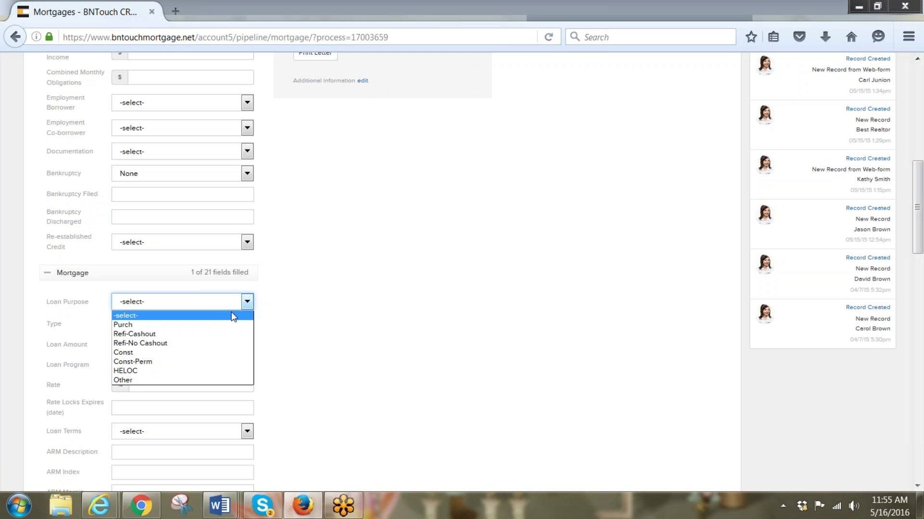
left_click(212, 325)
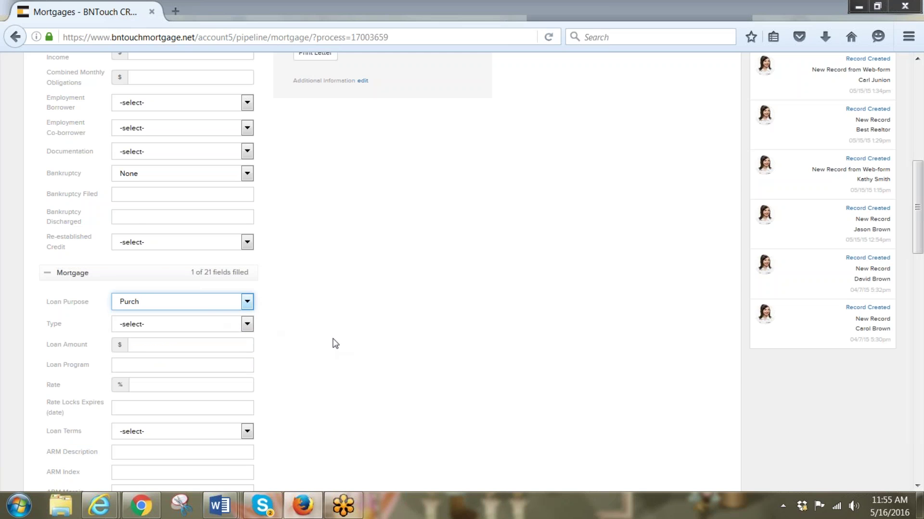
scroll(334, 344, "down", 2)
scroll(336, 345, "up", 9)
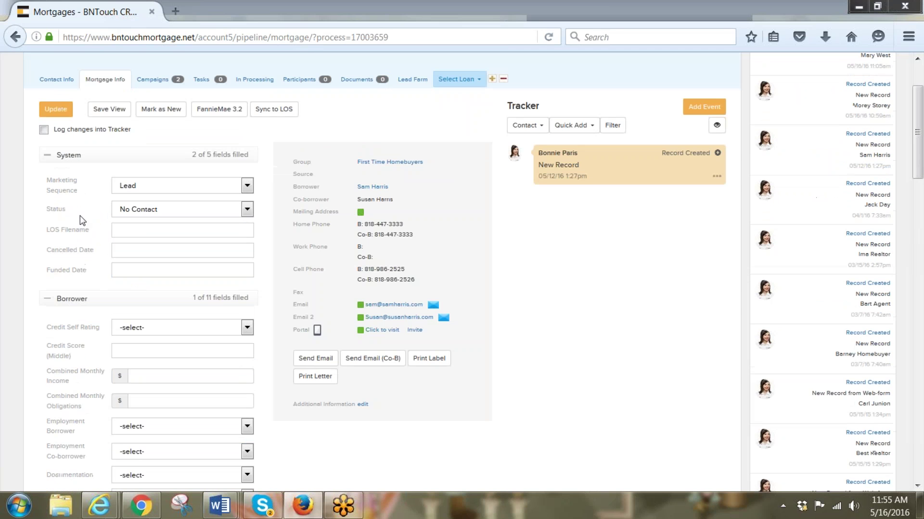
left_click(55, 108)
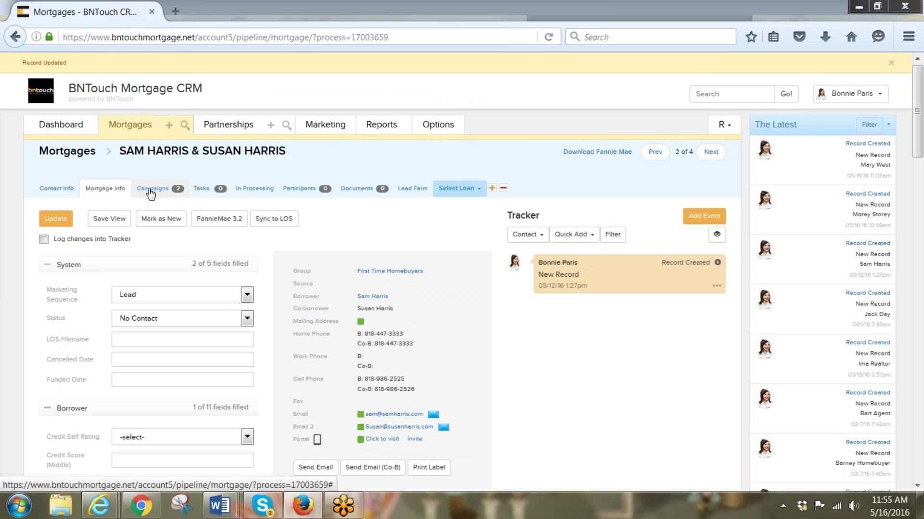
left_click(150, 188)
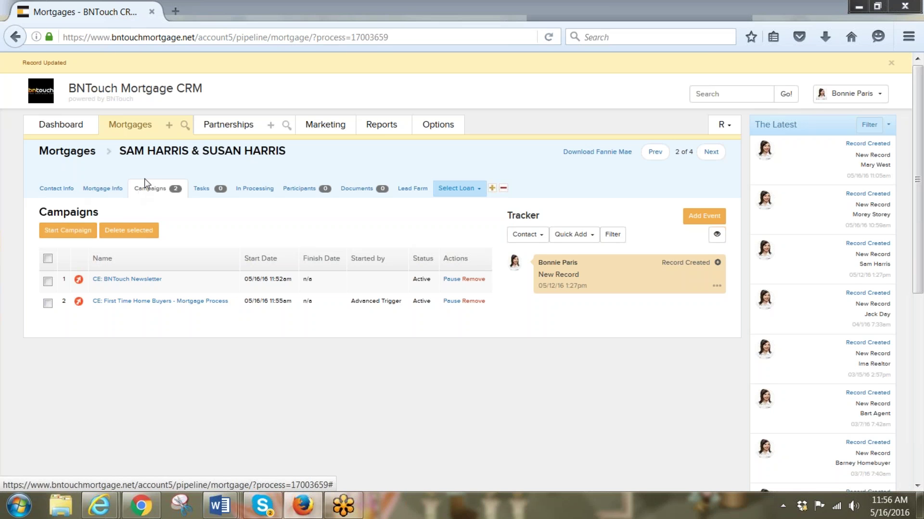
- Start a new partnership trigger for the CE: Customizable Portal Invite campaign in the advanced campaign triggers
left_click(316, 131)
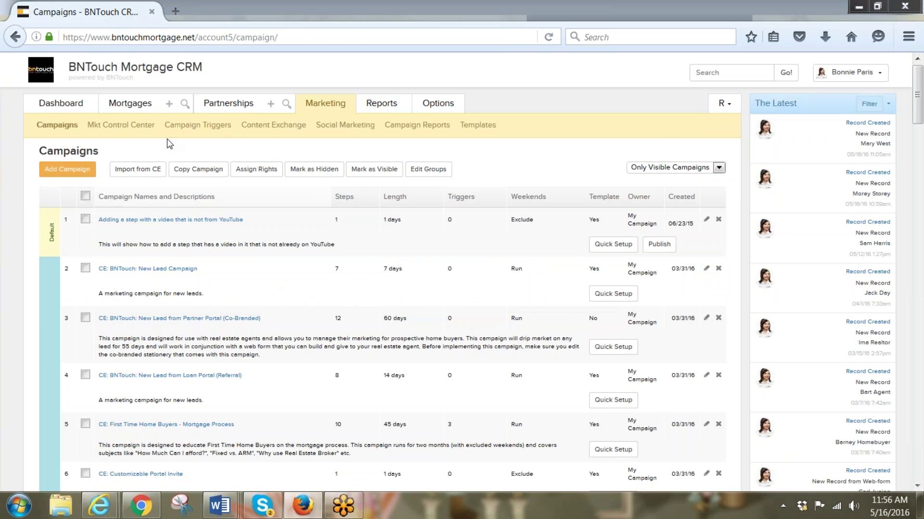
left_click(188, 126)
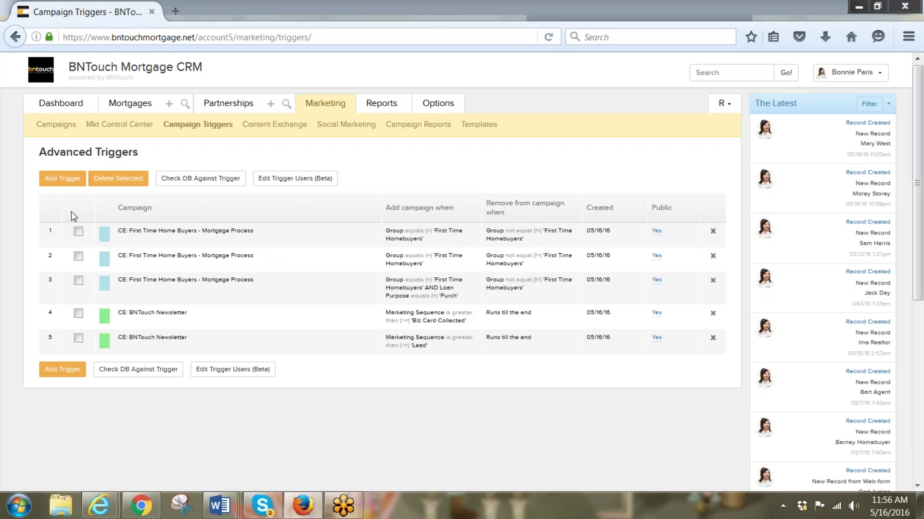
left_click(64, 185)
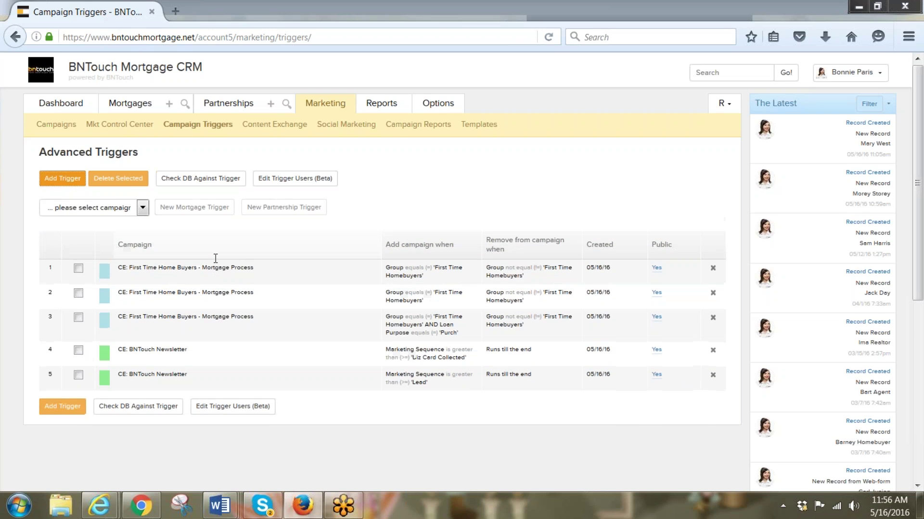
left_click(143, 207)
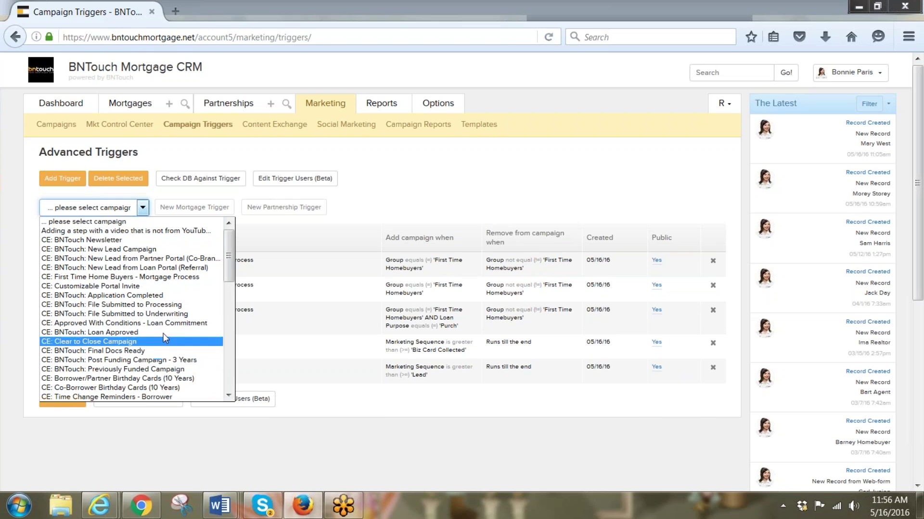
left_click(157, 287)
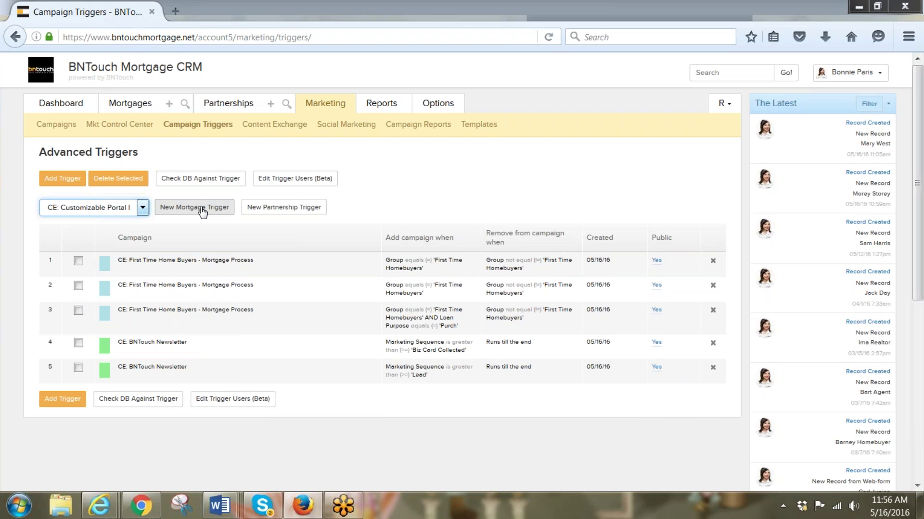
left_click(278, 211)
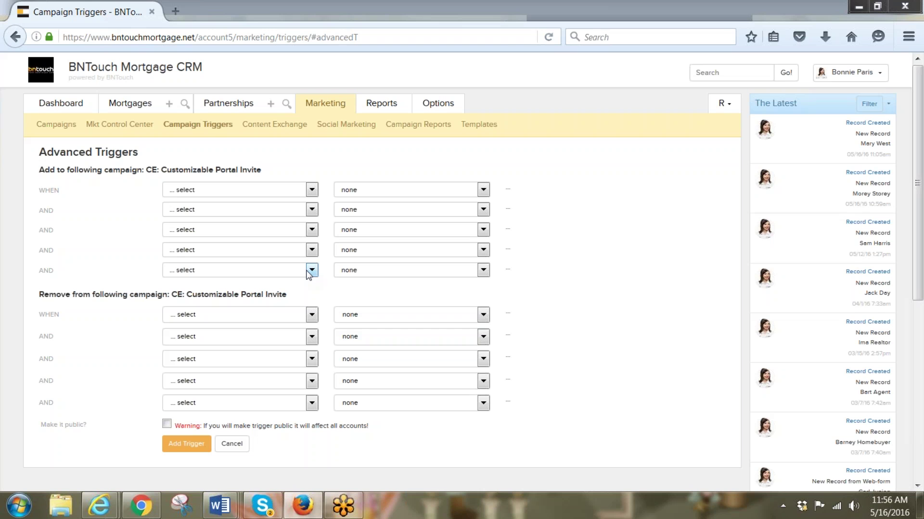
- Set the first condition for adding records to the campaign to Marketing Sequence equals Active Partner
left_click(312, 191)
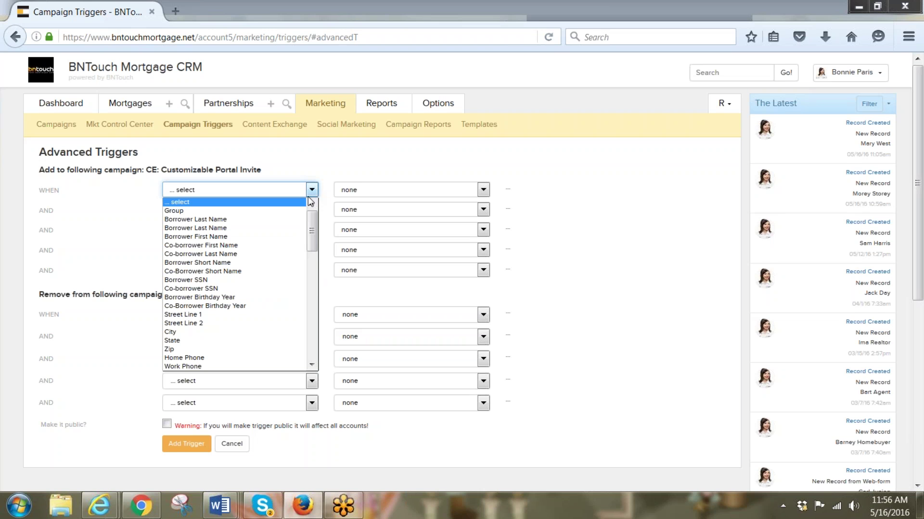
left_click_drag(310, 245, 308, 332)
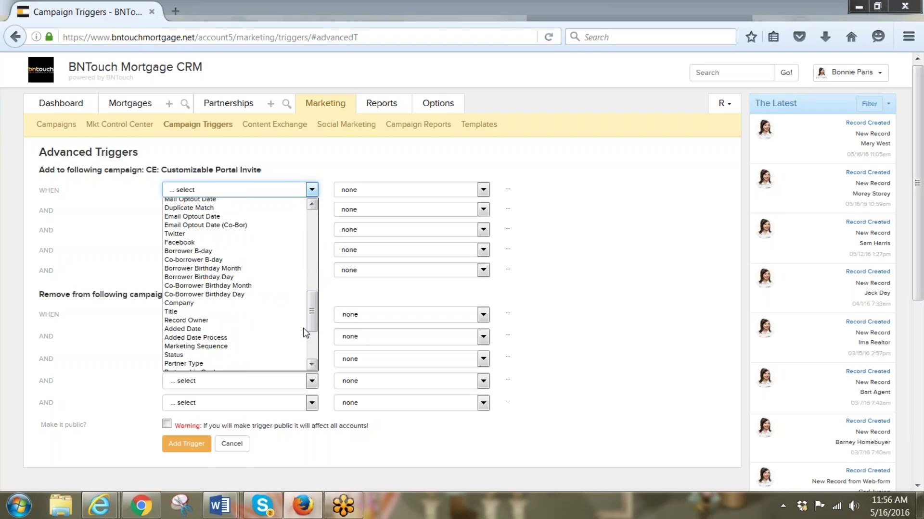
left_click(248, 347)
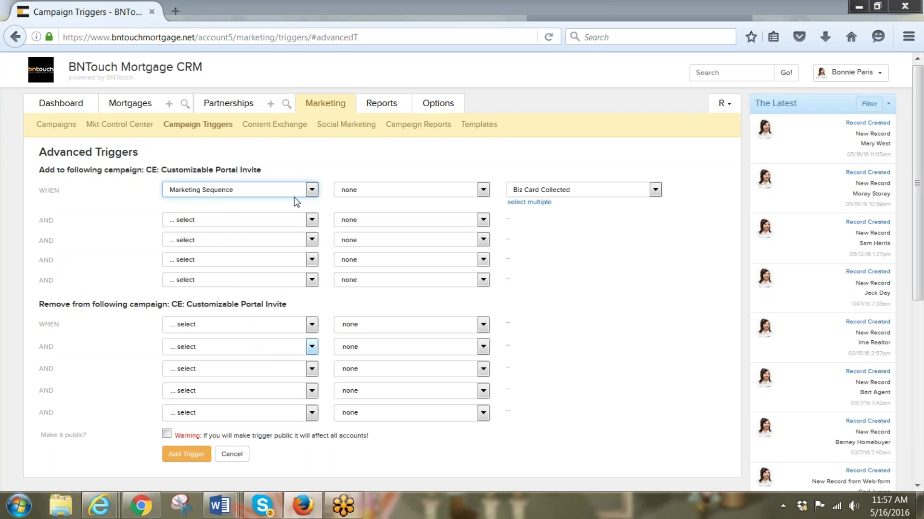
left_click(483, 190)
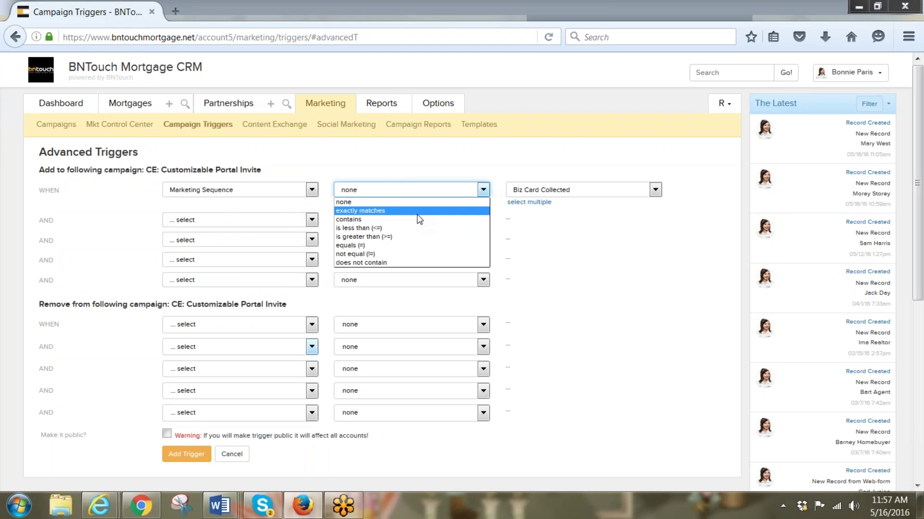
left_click(409, 245)
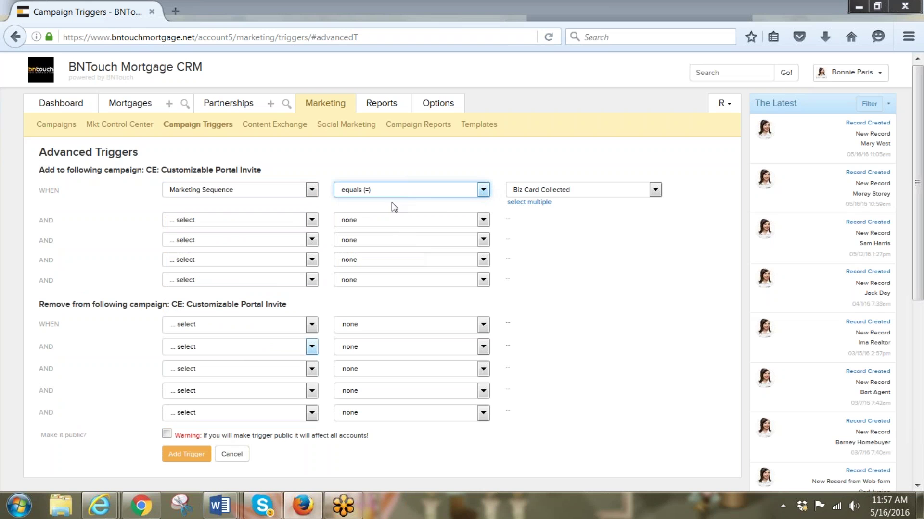
left_click(655, 190)
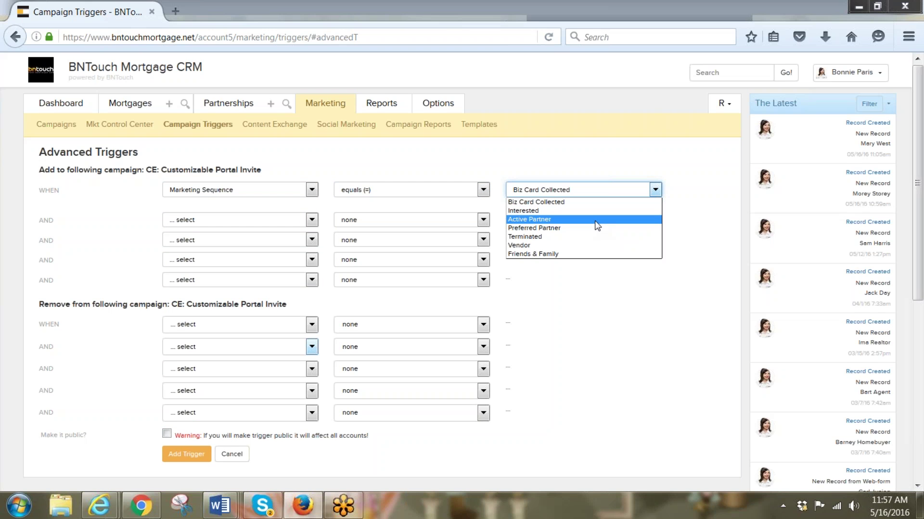
left_click(597, 226)
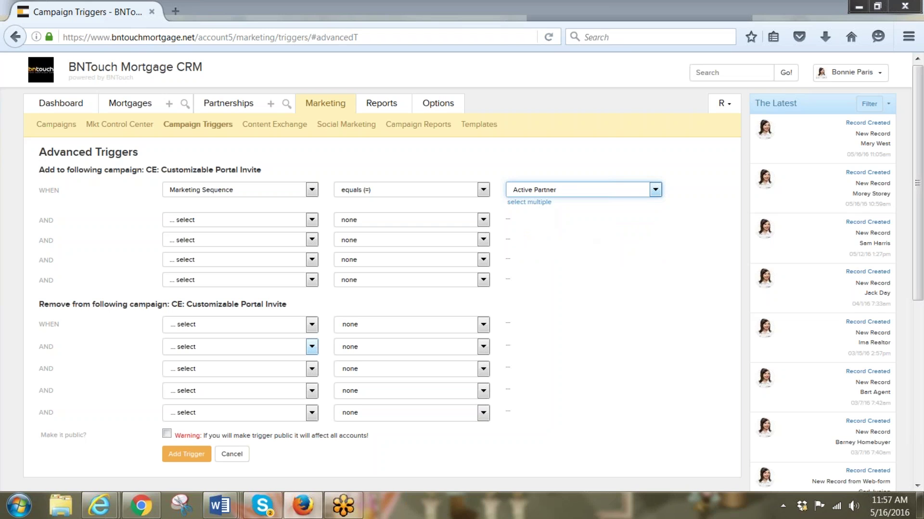
- Try a multiple selection of Active Partner and Preferred Partner for the Marketing Sequence condition, and reduce it to Active Partner alone
left_click(535, 203)
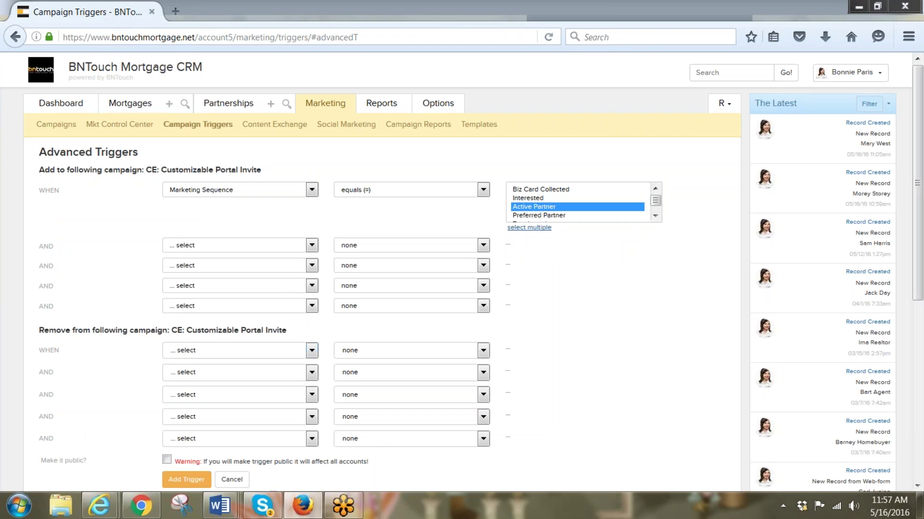
left_click(535, 216, "ctrl")
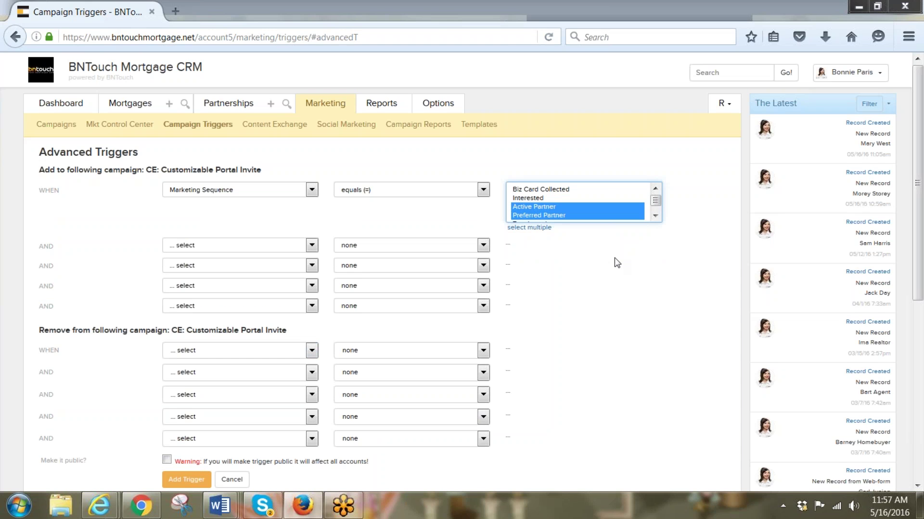
left_click(556, 207)
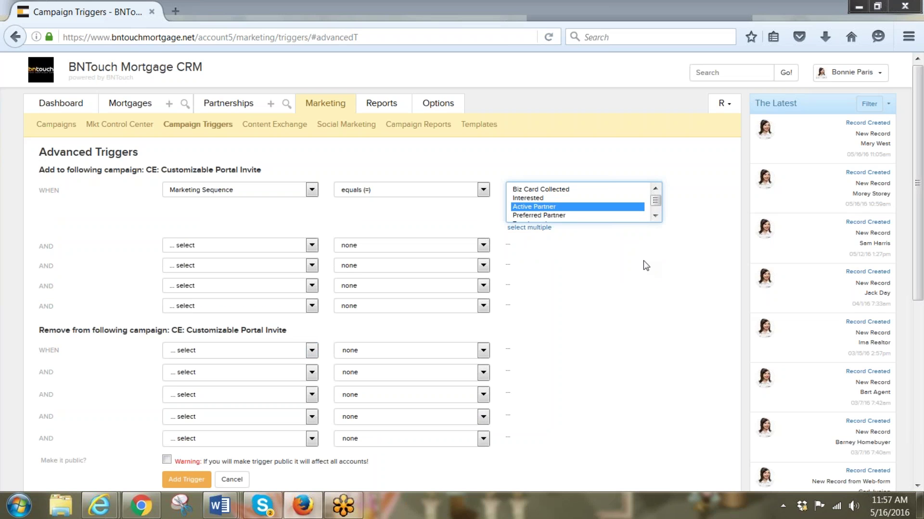
- Add a second condition for joining the campaign: Record Owner equals the preselected account user
left_click(311, 247)
scroll(291, 327, "down", 12)
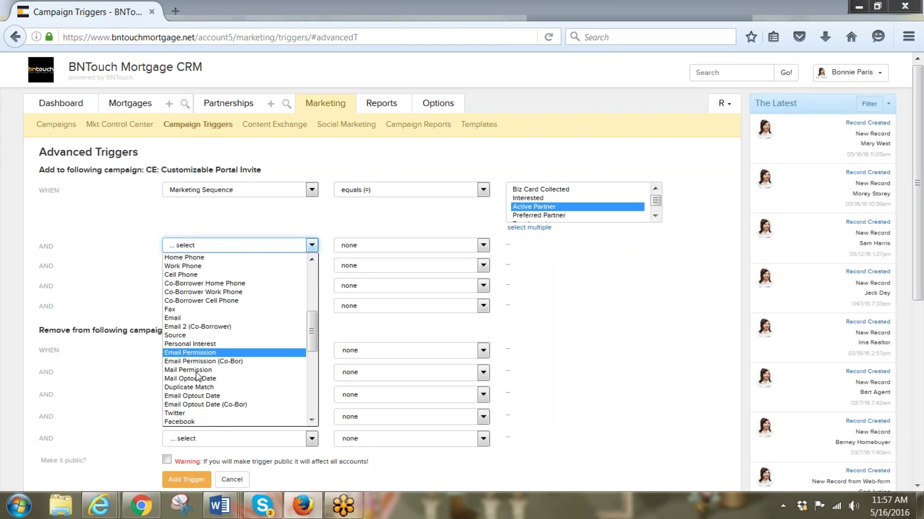
scroll(199, 382, "down", 6)
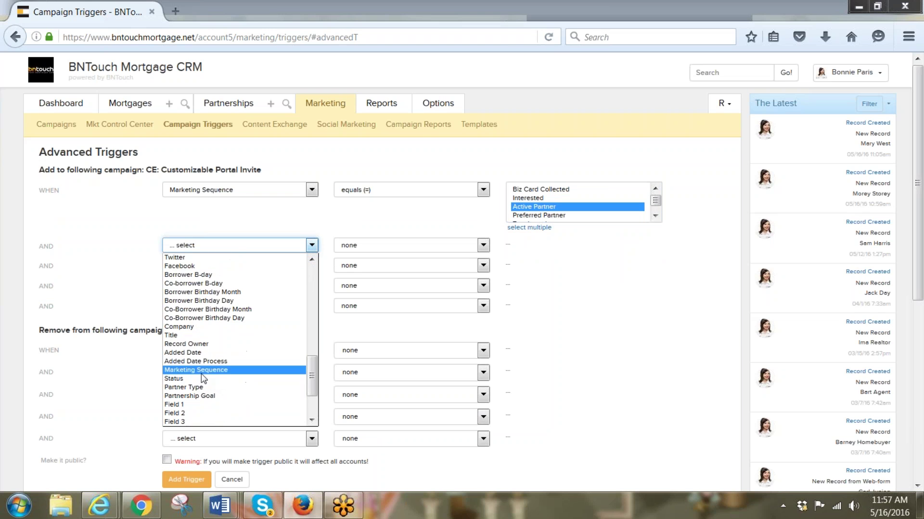
left_click(204, 344)
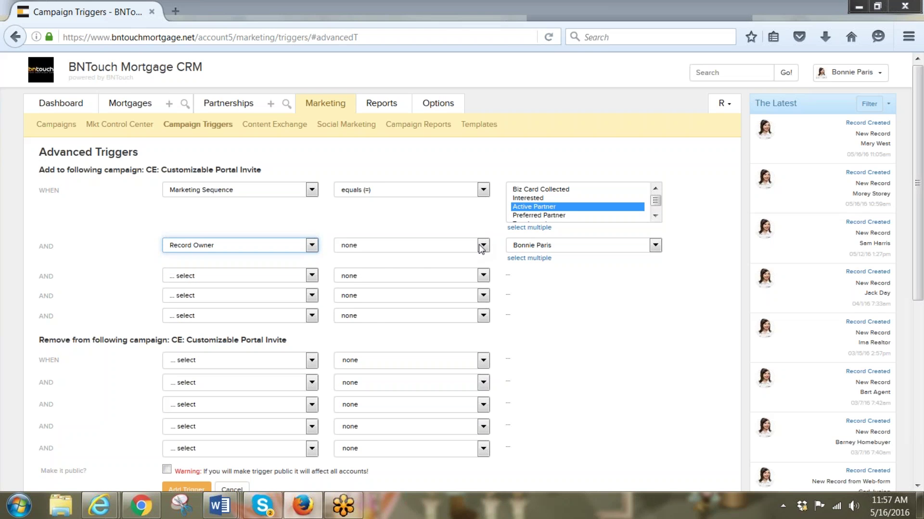
left_click(482, 246)
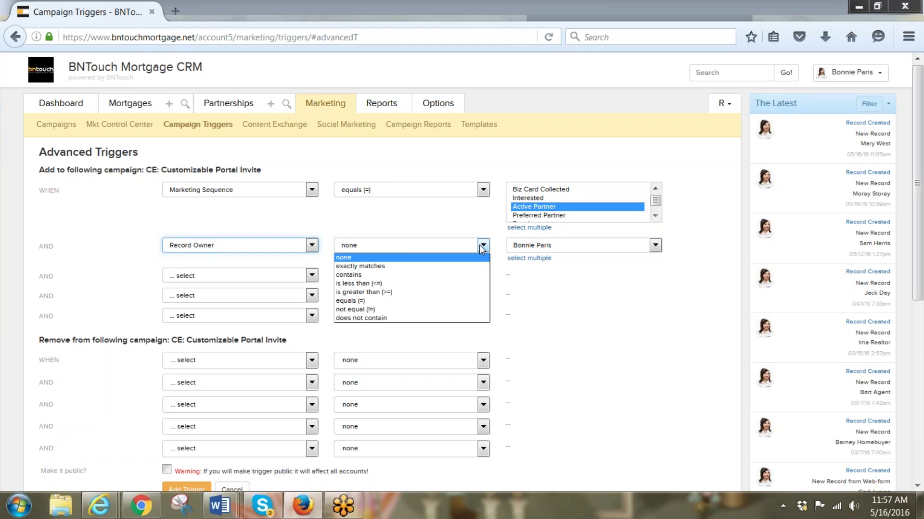
left_click(431, 302)
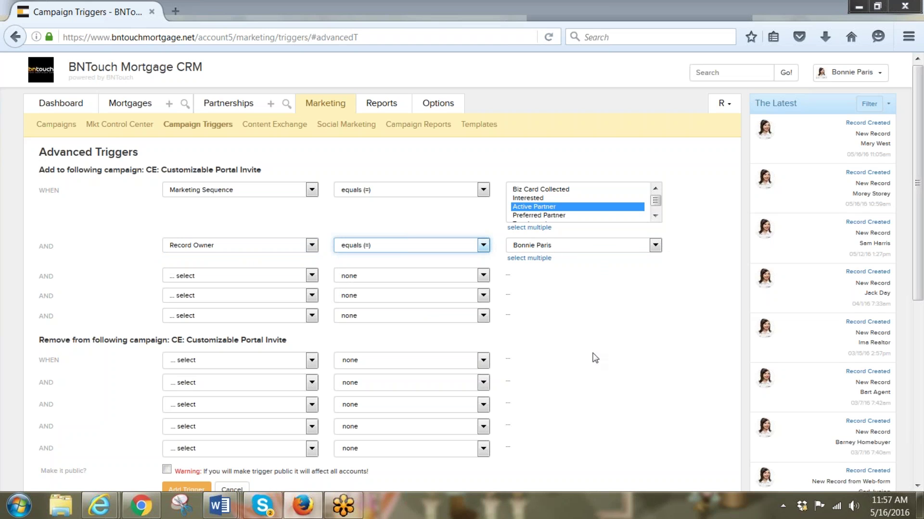
- Set the condition for removing records from the campaign to Marketing Sequence not equal to Active Partner
scroll(596, 357, "down", 3)
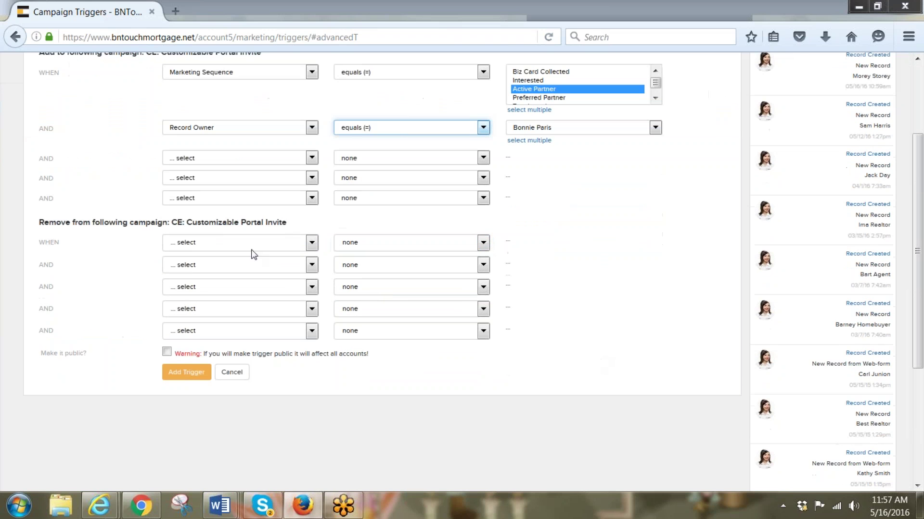
left_click(311, 243)
scroll(295, 303, "down", 6)
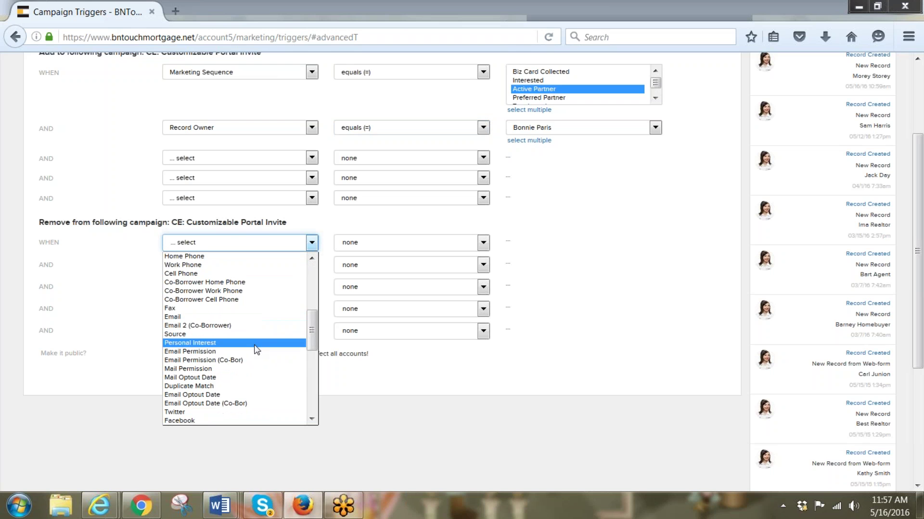
scroll(254, 355, "down", 3)
scroll(253, 353, "down", 3)
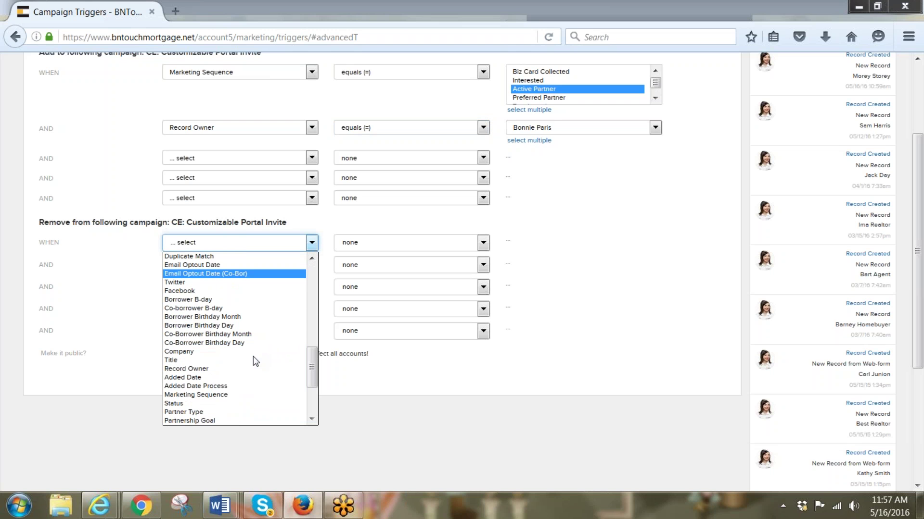
left_click(228, 393)
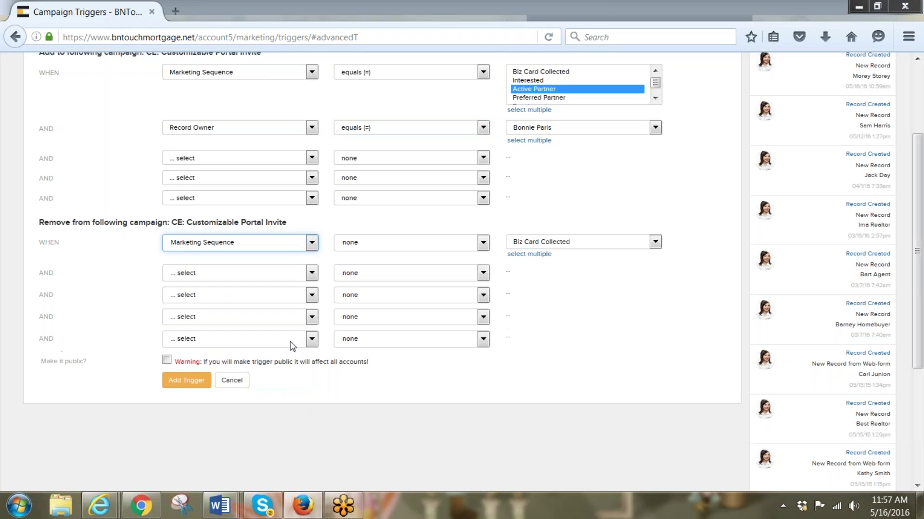
left_click(484, 244)
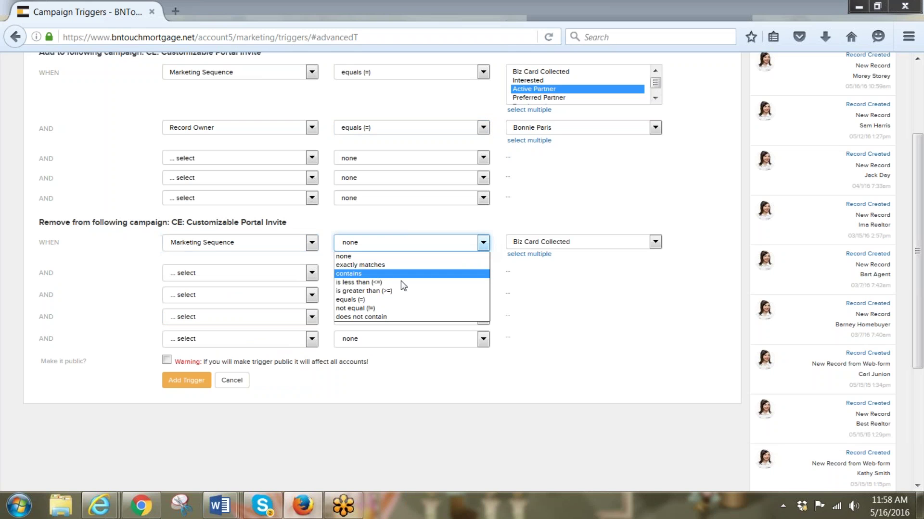
left_click(387, 309)
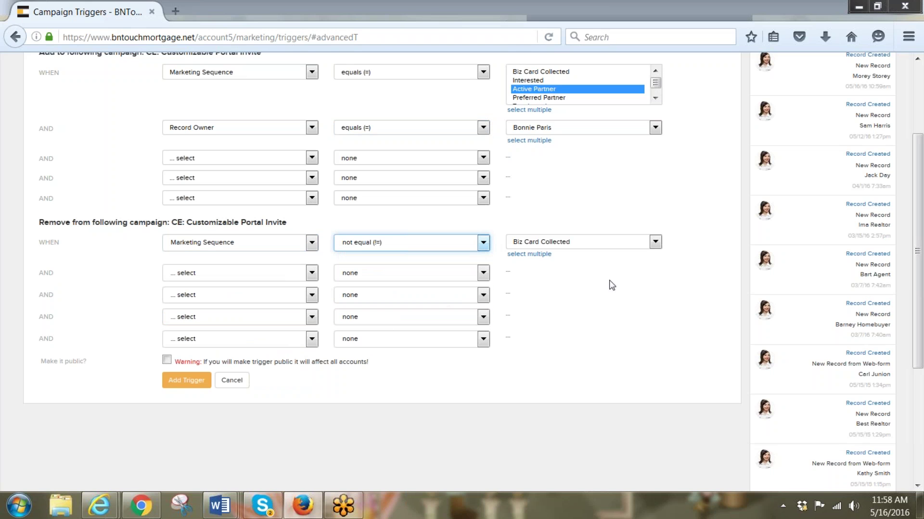
left_click(661, 243)
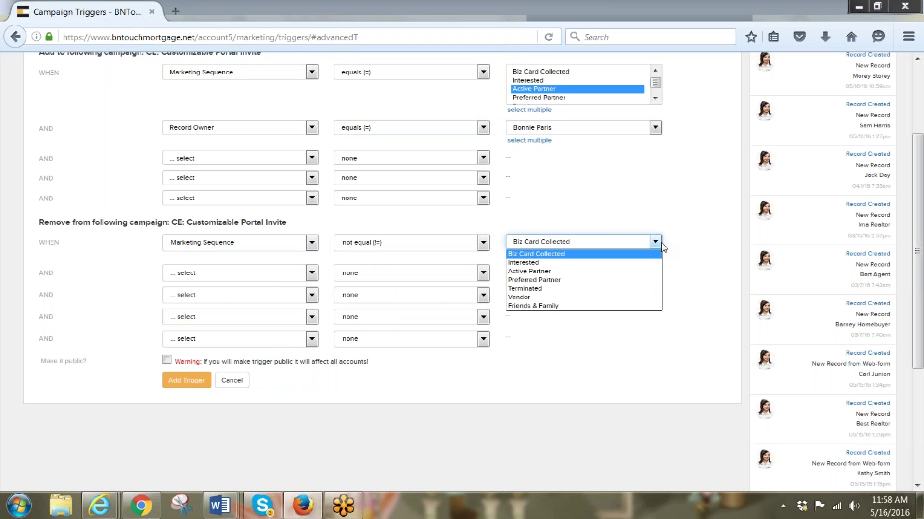
left_click(581, 275)
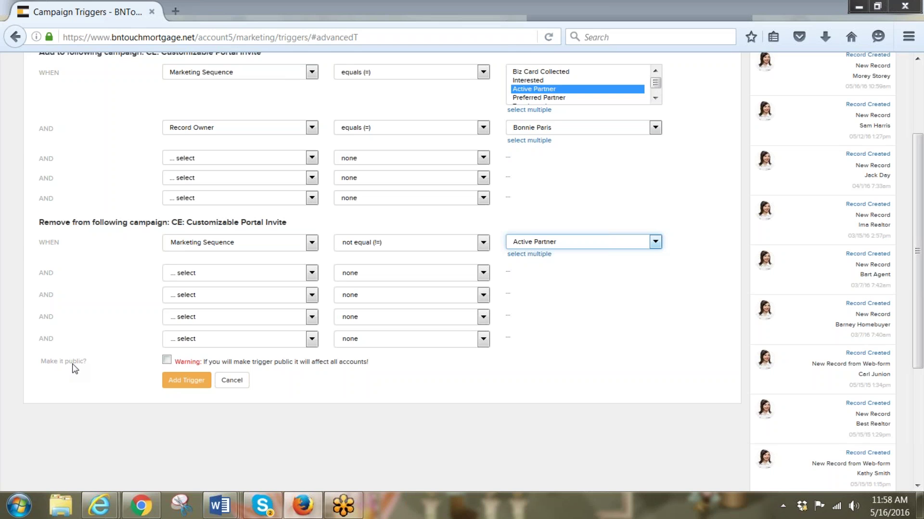
- Leave the trigger non-public and add it to the advanced triggers
left_click(167, 361)
left_click(167, 360)
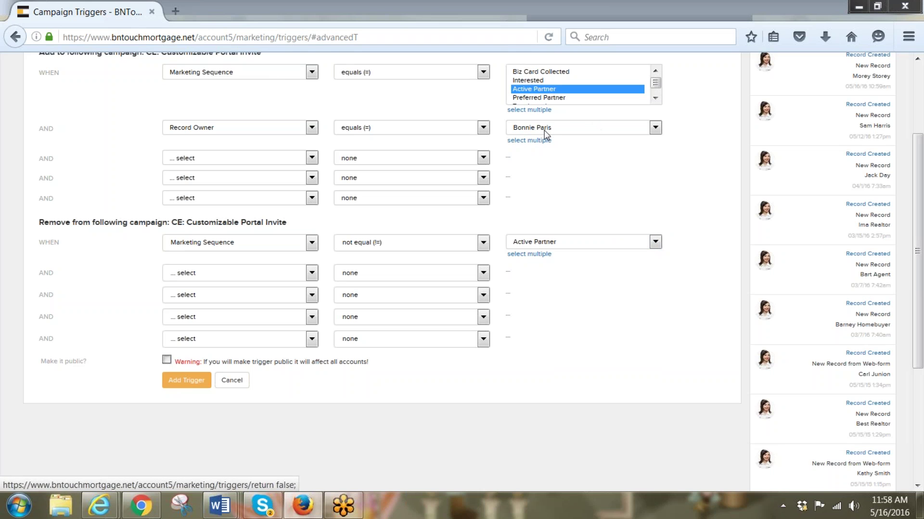
left_click(186, 384)
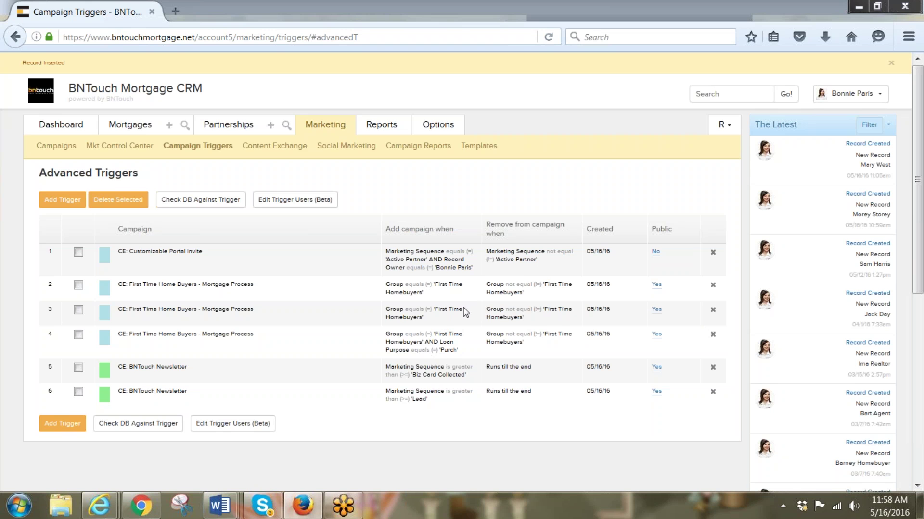
- Review the Group and Loan Purpose trigger and the two BNTouch Newsletter triggers, and look through the list of campaigns
left_click_drag(458, 351, 390, 334)
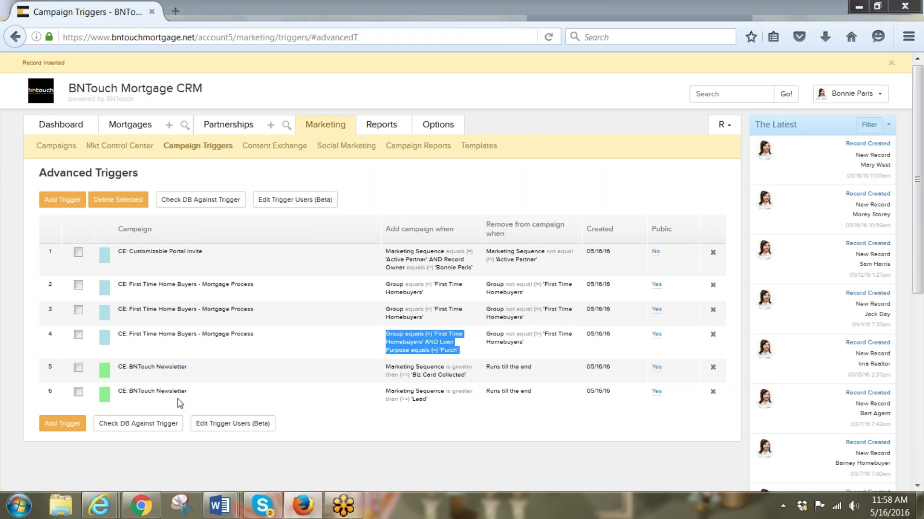
left_click_drag(437, 404, 90, 374)
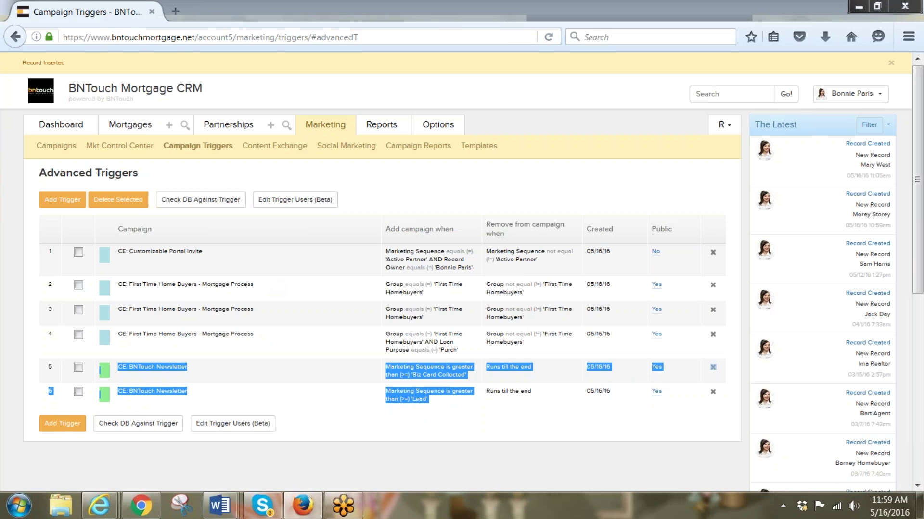
left_click(54, 152)
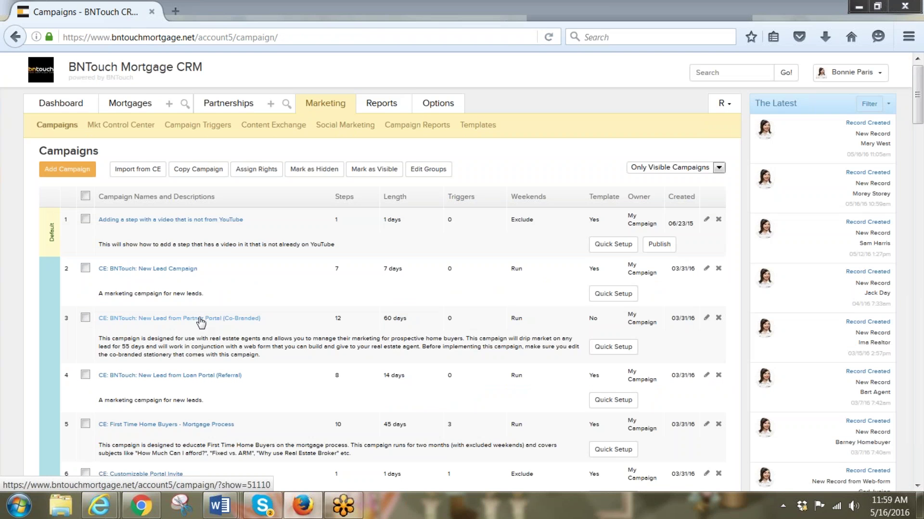
scroll(200, 323, "down", 10)
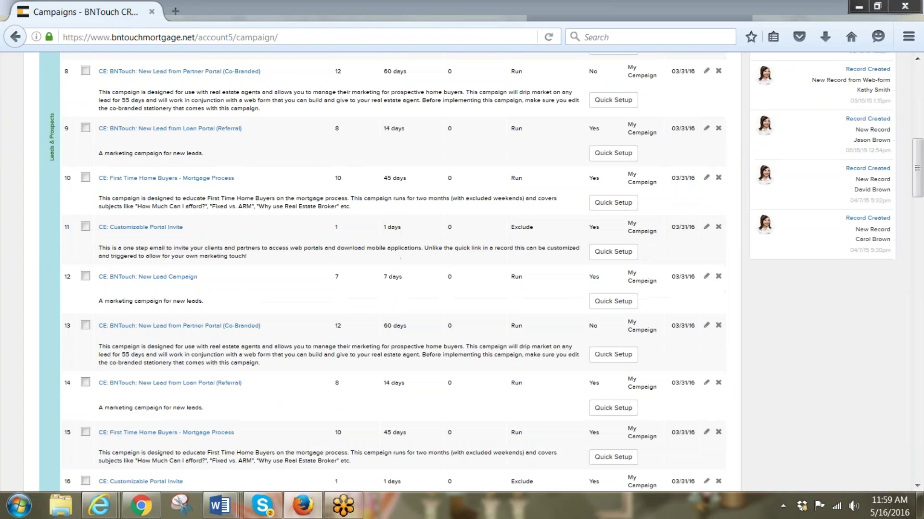
- Start the Quick Setup wizard for the CE: BNTouch: File Submitted to Processing campaign
scroll(385, 269, "down", 7)
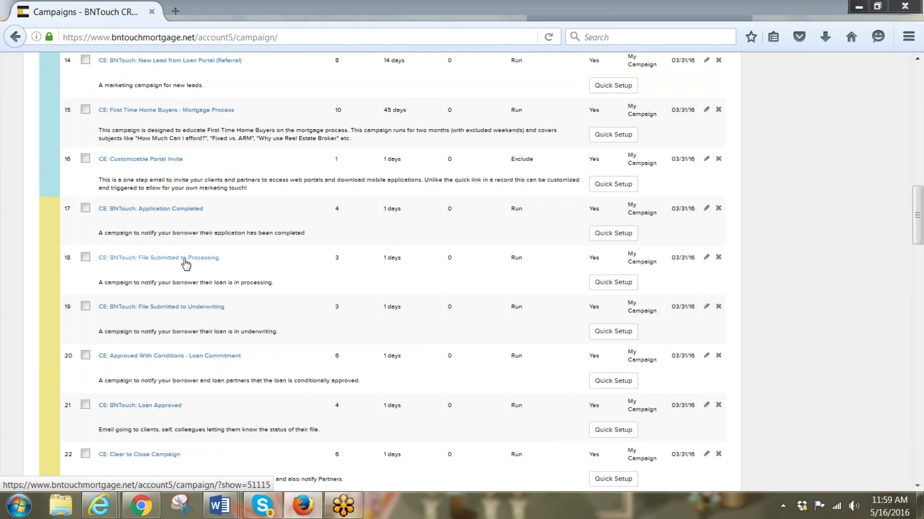
left_click(604, 287)
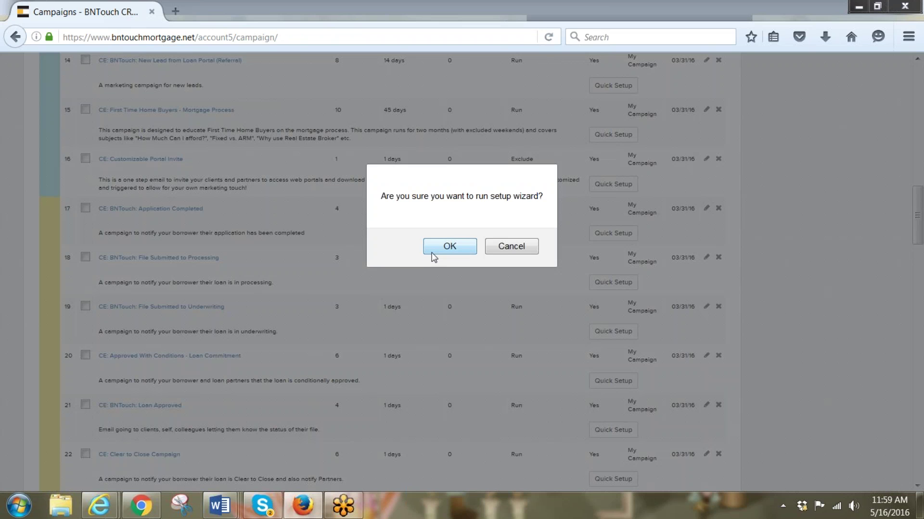
left_click(434, 247)
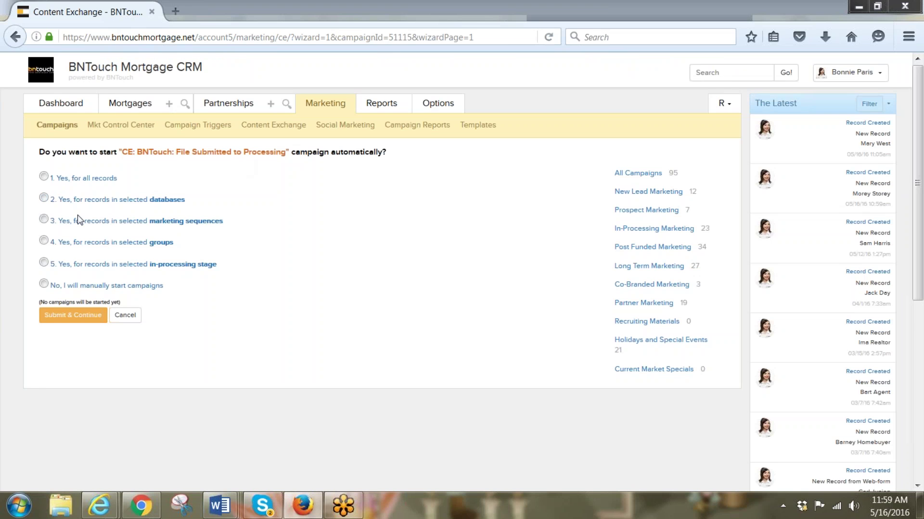
- Try starting the campaign automatically for the Mortgages Database, and instead for the mortgage marketing sequence In Processing
left_click(44, 198)
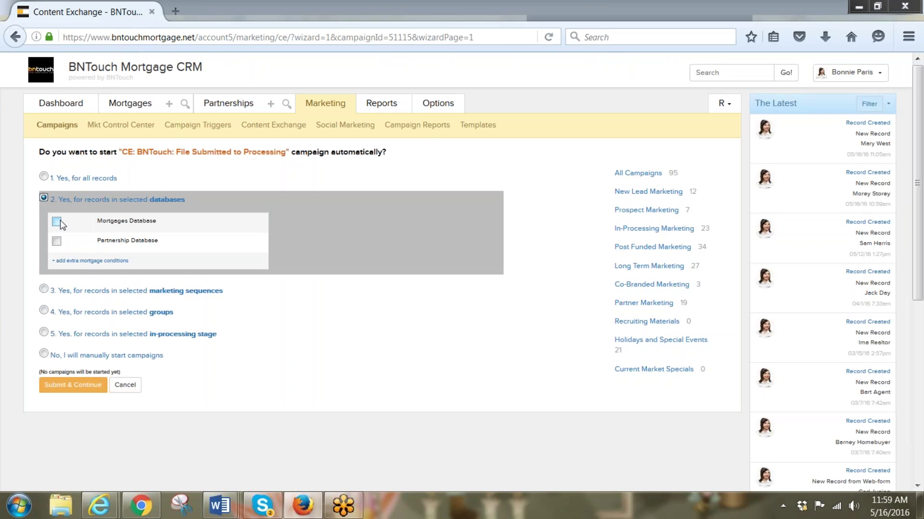
left_click(57, 222)
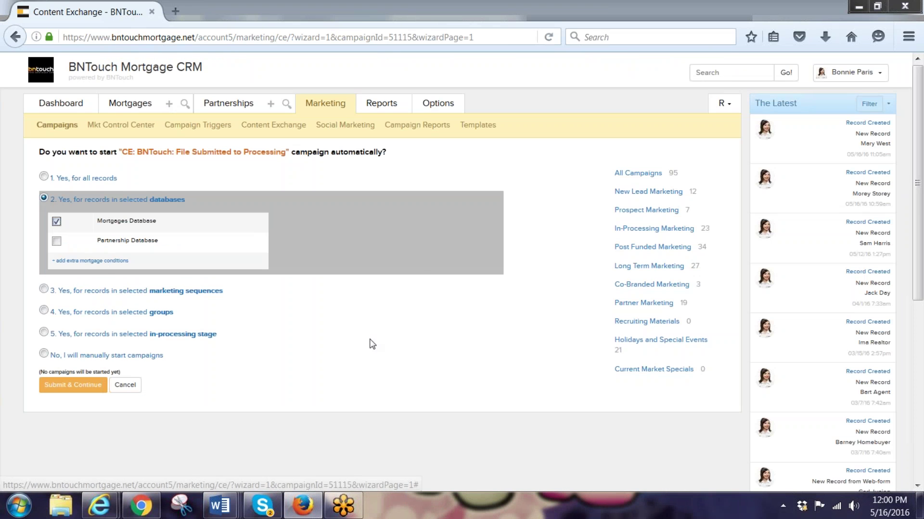
left_click(43, 289)
left_click(60, 334)
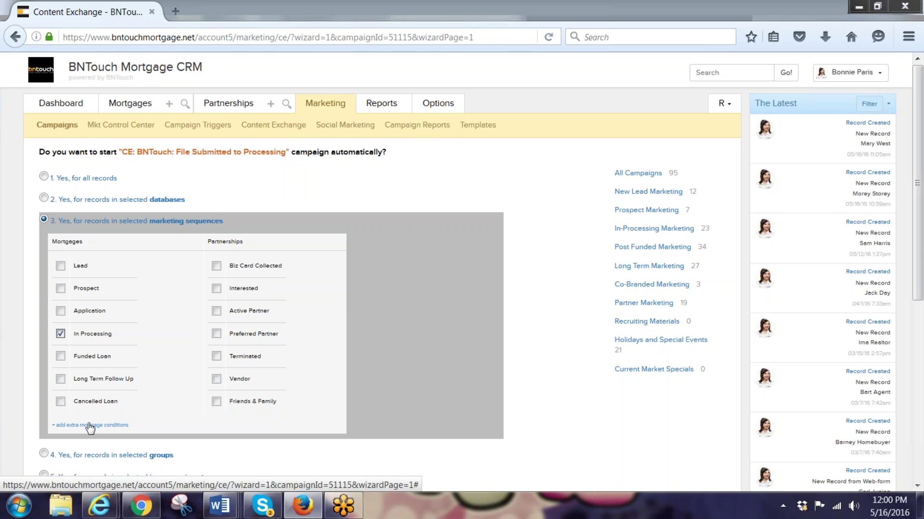
- Start the campaign automatically for records in the in-processing stage Sent to Processing and submit that choice
scroll(424, 401, "down", 3)
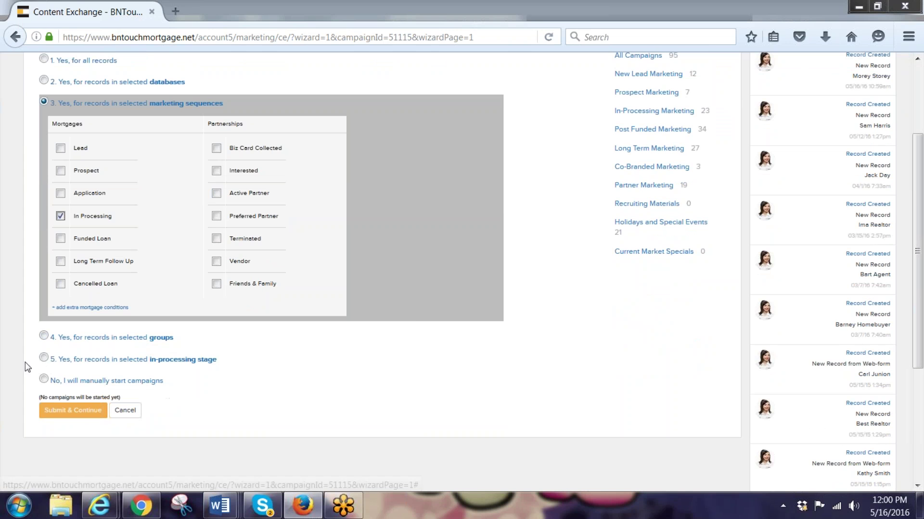
left_click(43, 358)
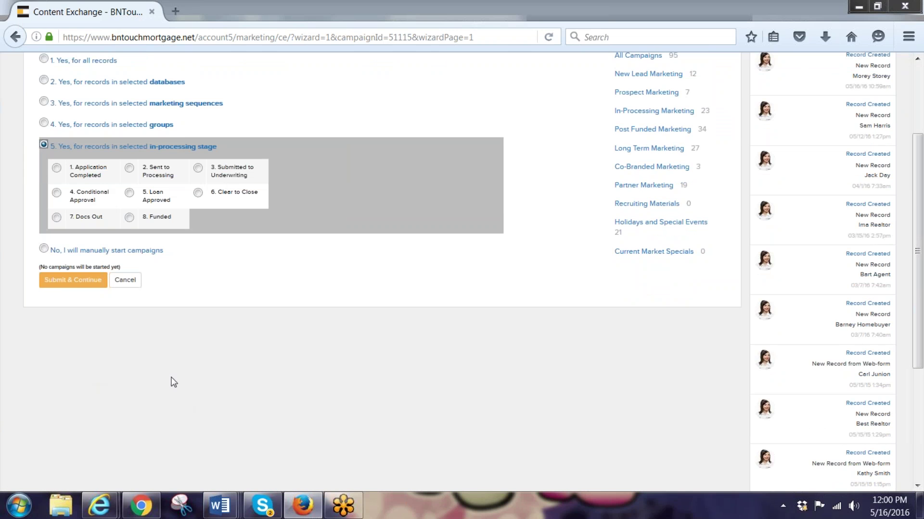
scroll(387, 279, "up", 3)
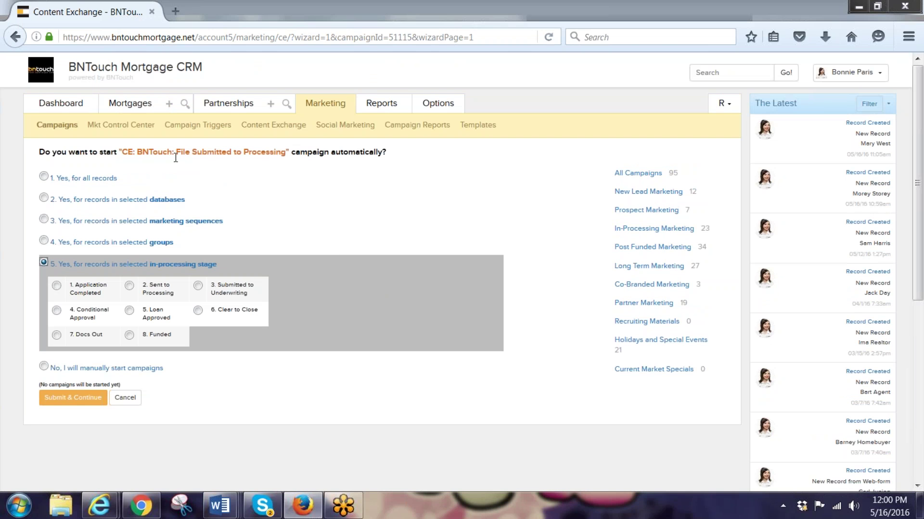
left_click_drag(175, 156, 291, 153)
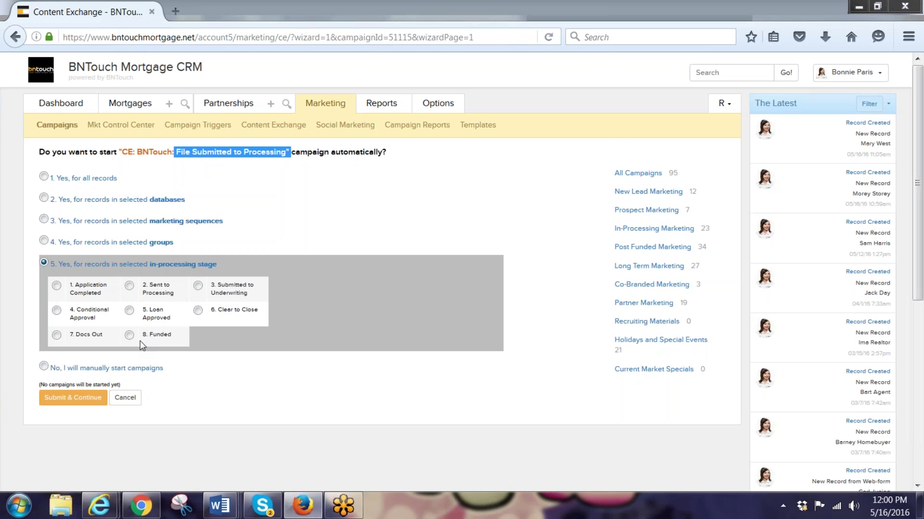
left_click(129, 286)
left_click(57, 399)
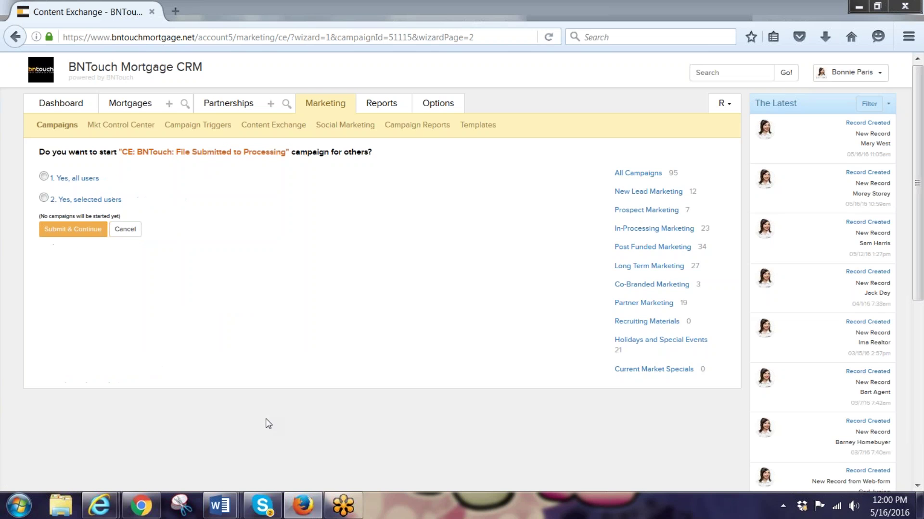
- Run the campaign for all users without co-branding, and choose to start it for existing records
left_click(43, 176)
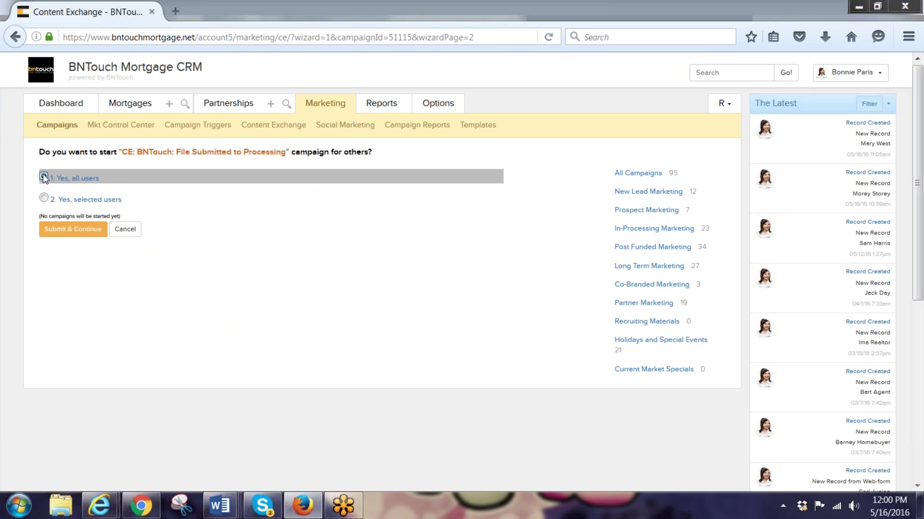
key("Return")
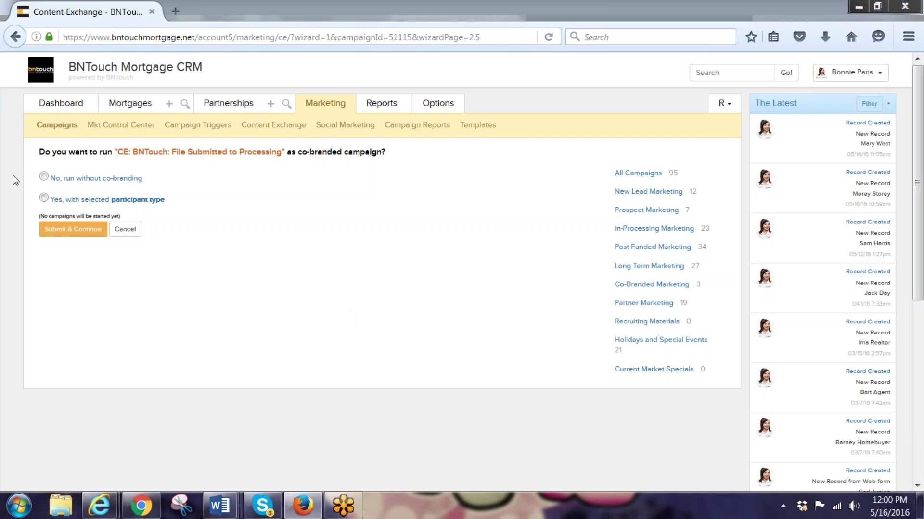
left_click(44, 176)
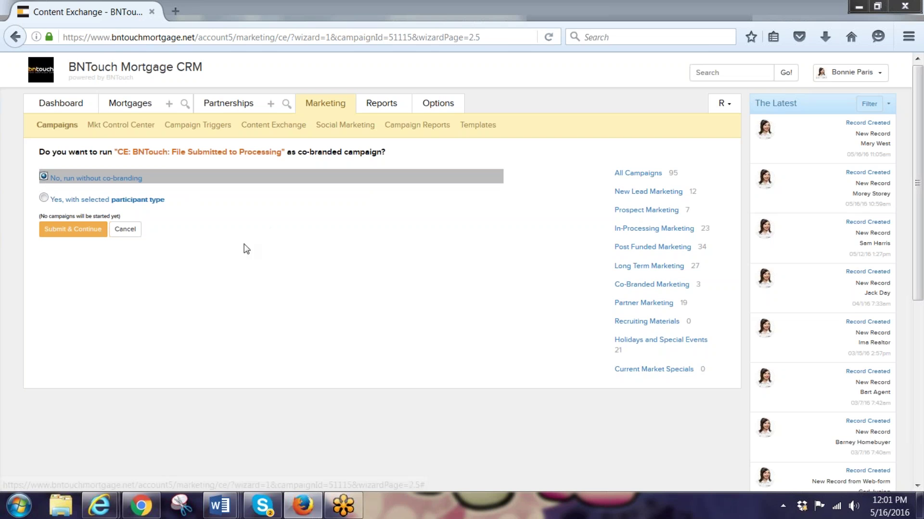
left_click(82, 234)
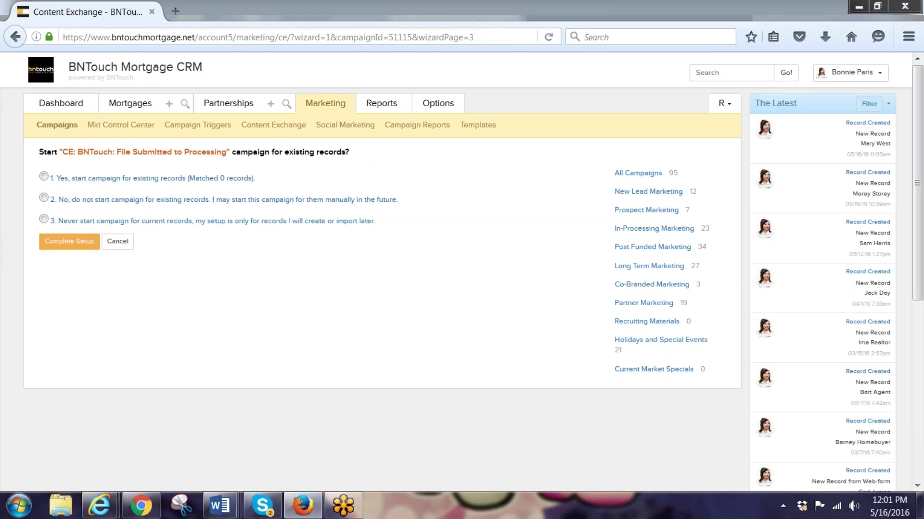
left_click(44, 177)
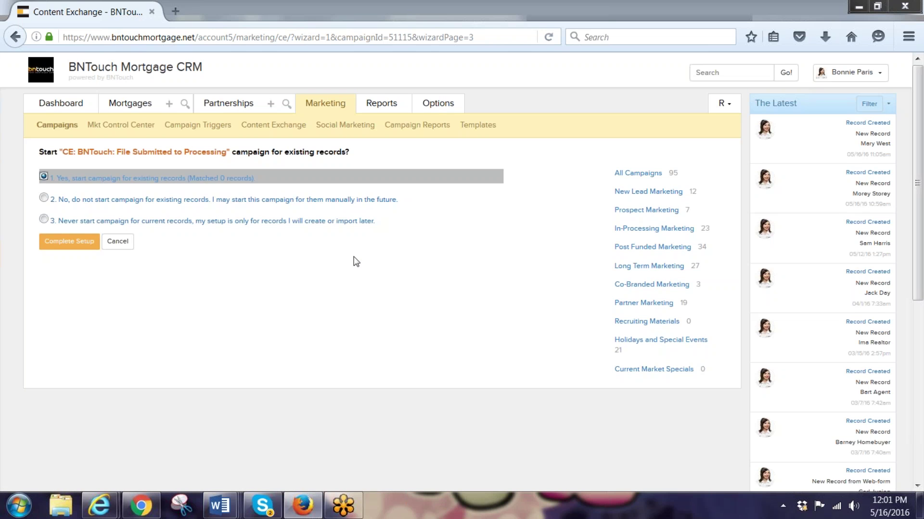
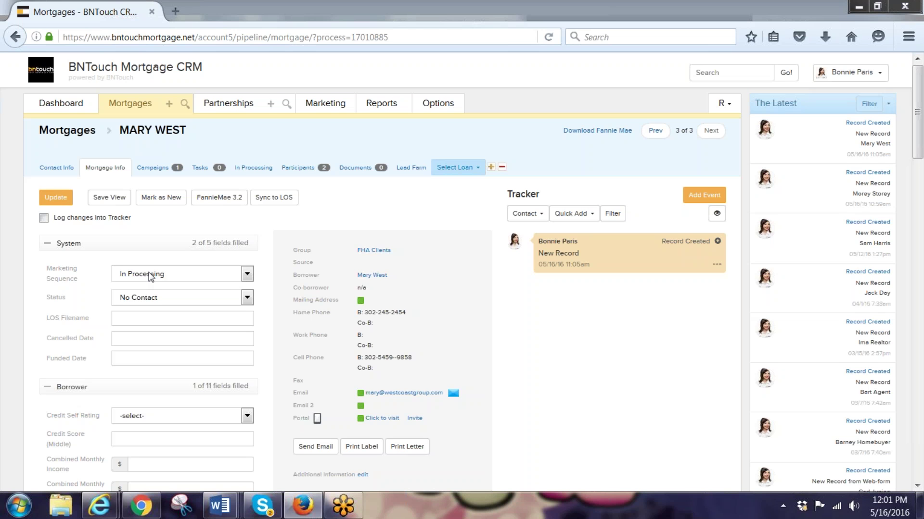
- In the mortgage record's processing status, set the actual Sent to Processing date to 5/16/16 and update the record
left_click(253, 170)
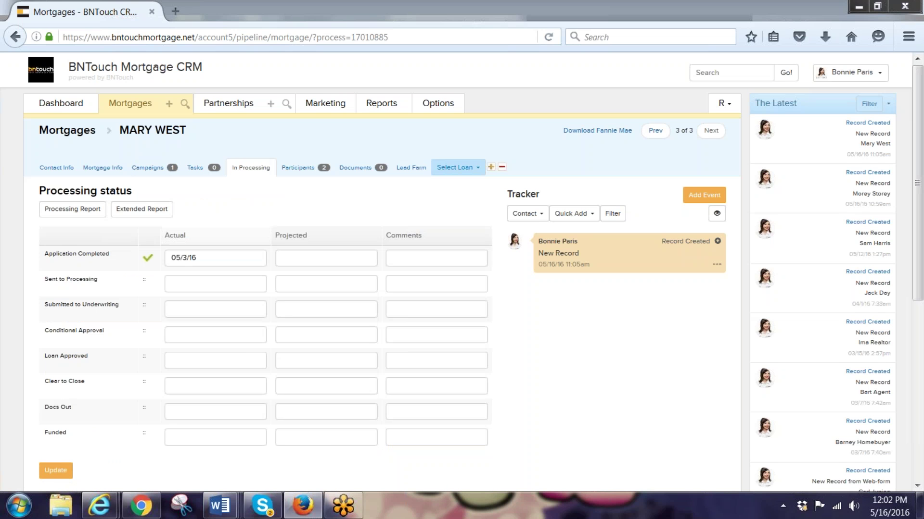
left_click(214, 284)
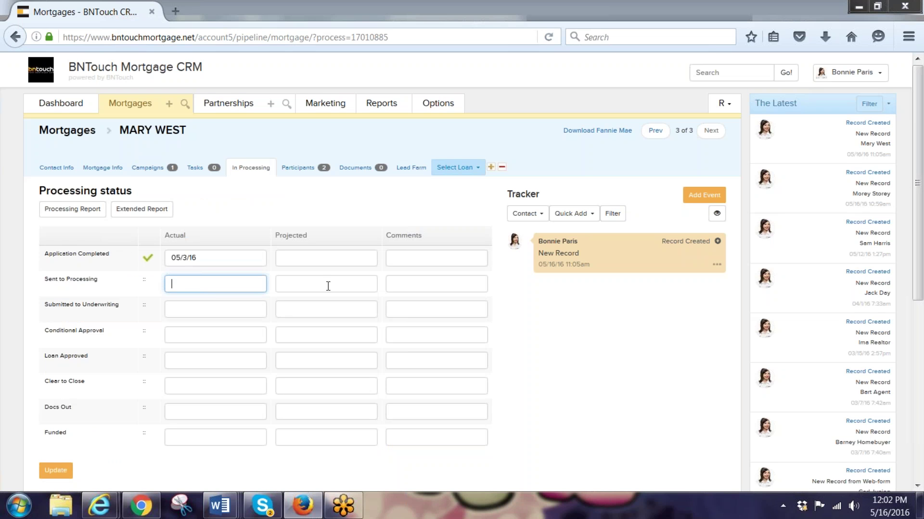
type("05/16/16")
key("BackSpace")
key("BackSpace")
type("3")
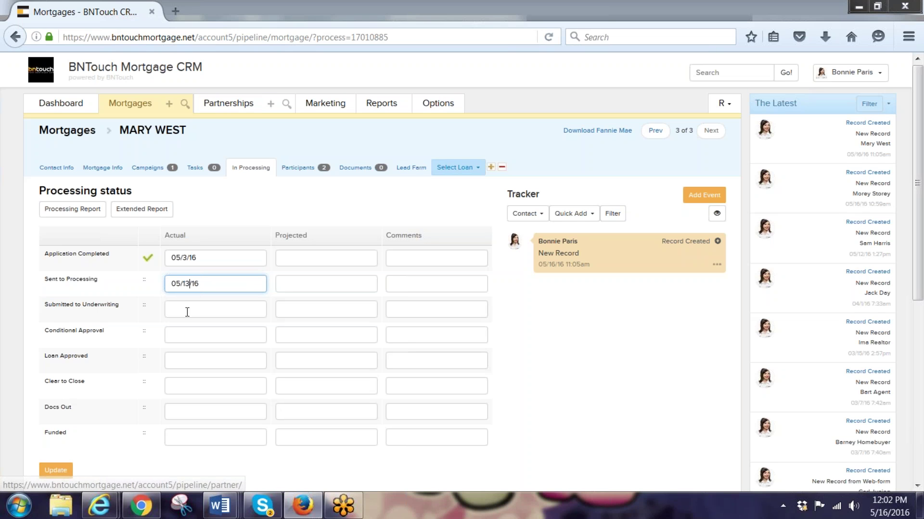
left_click(210, 314)
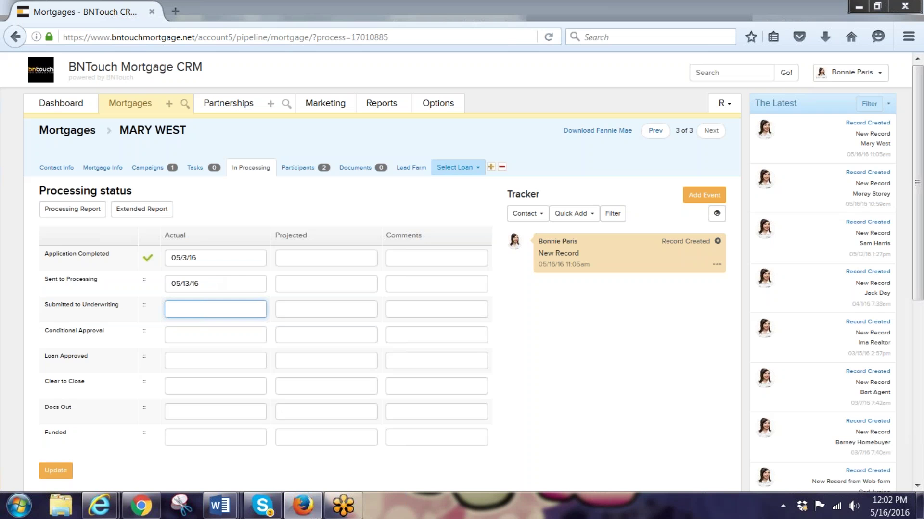
left_click_drag(214, 284, 153, 284)
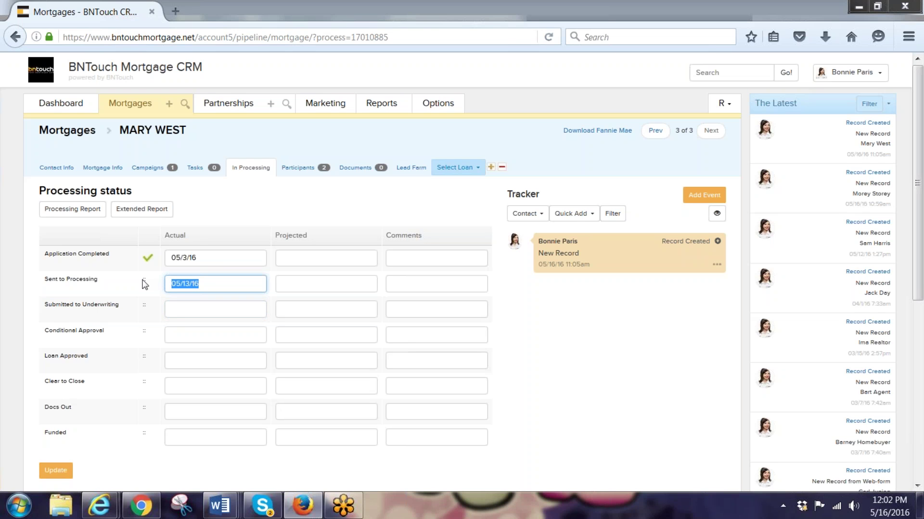
type("5/16/16")
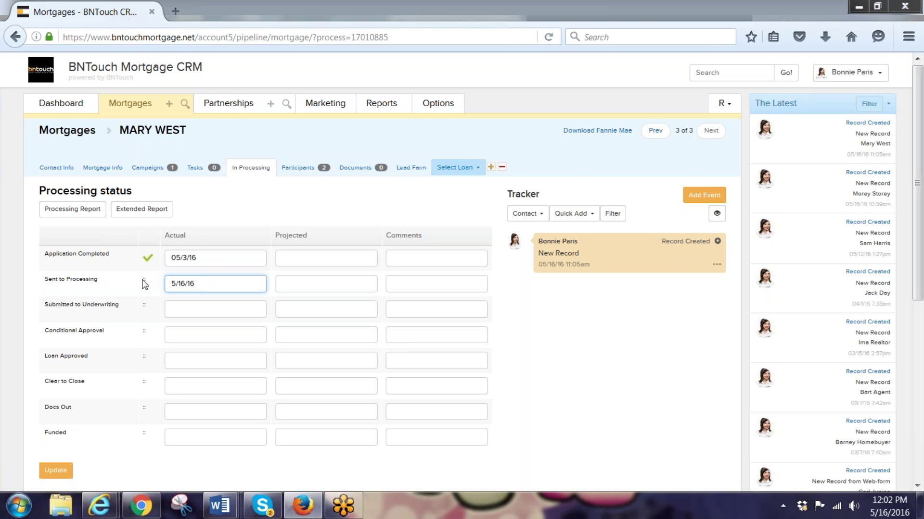
left_click(60, 470)
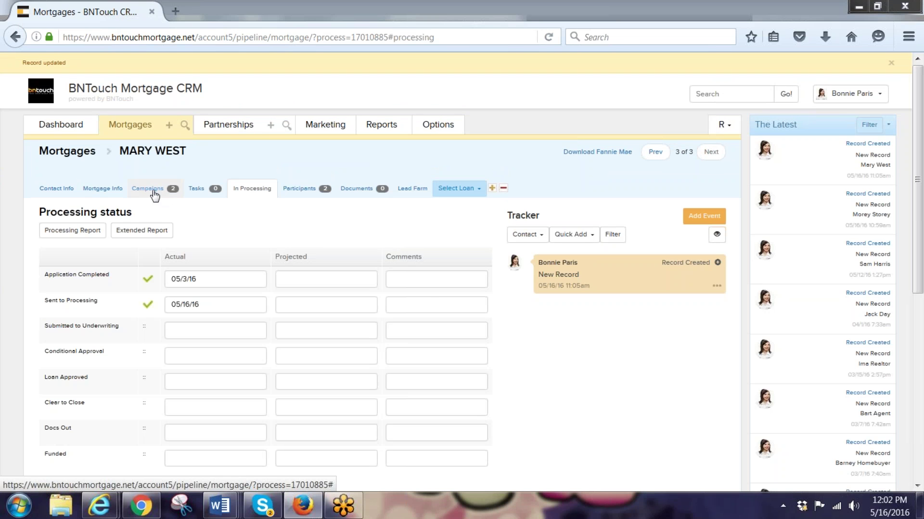
- Check the campaigns running on the mortgage record, its marketing sequence and its Sent to Processing date
left_click(154, 192)
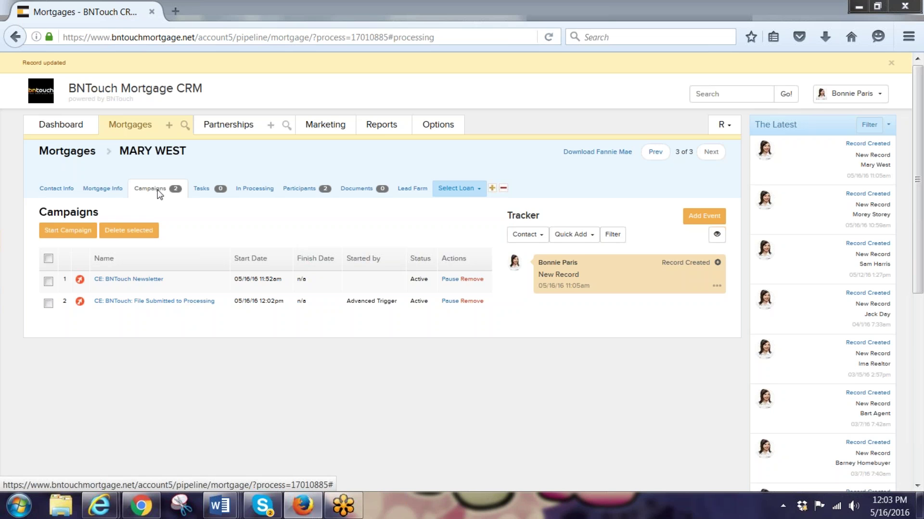
left_click(106, 192)
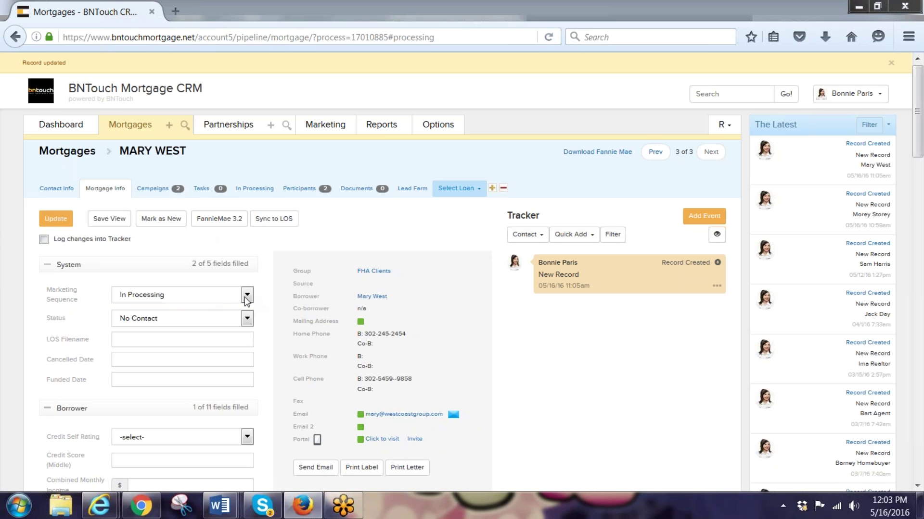
left_click(245, 193)
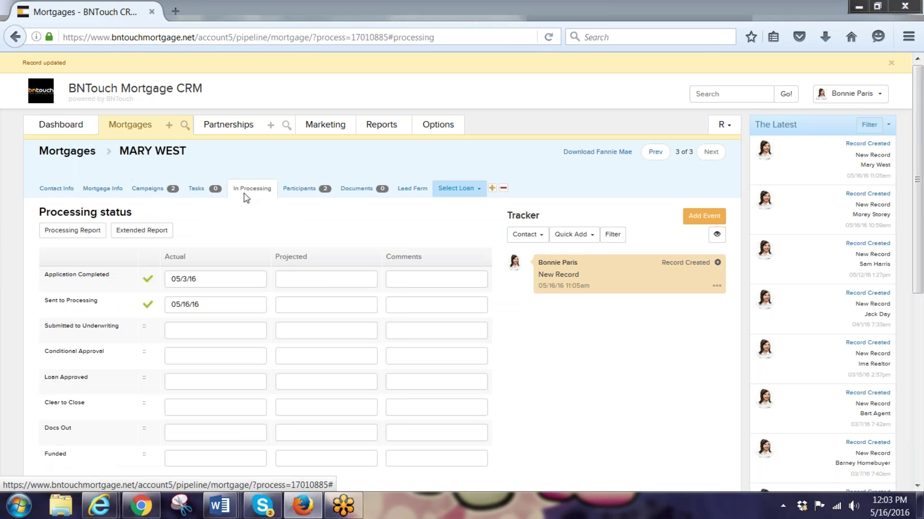
left_click_drag(219, 303, 170, 305)
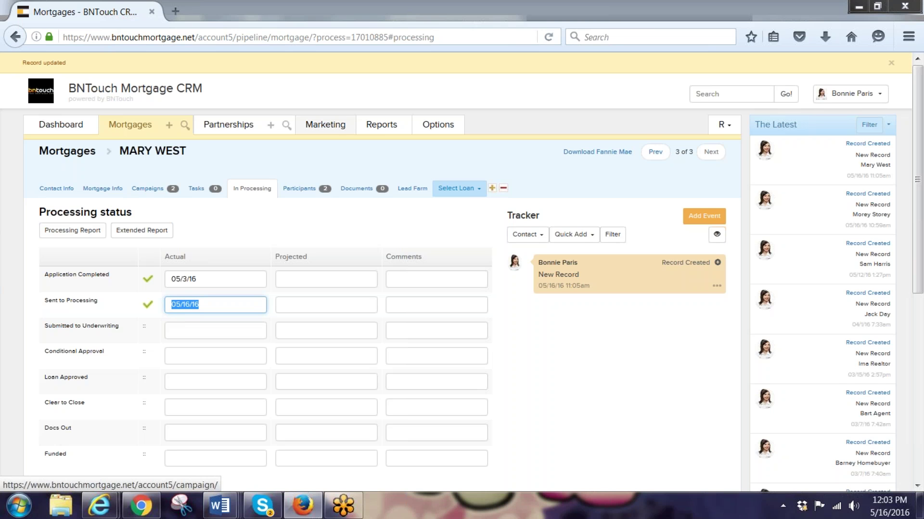
- Review the conditions for joining the File Submitted to Processing campaign in the advanced triggers, and revisit the campaign list
left_click(325, 125)
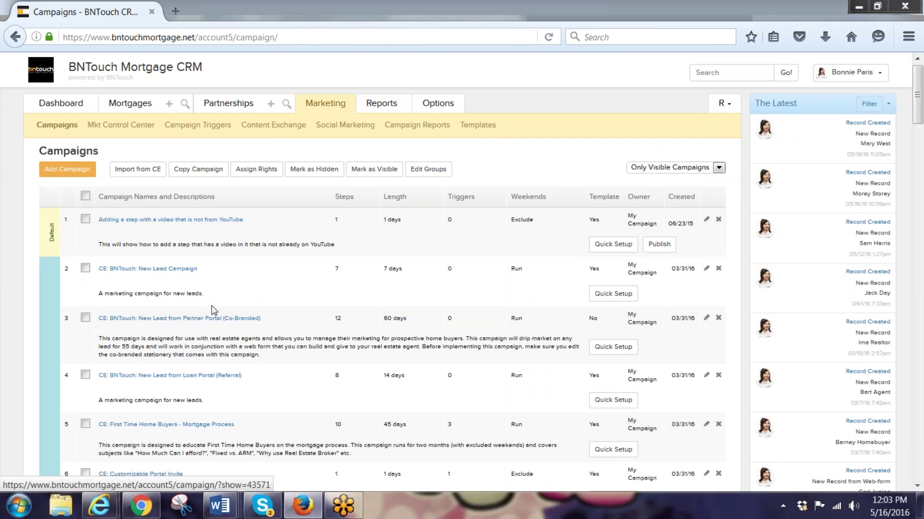
left_click(190, 125)
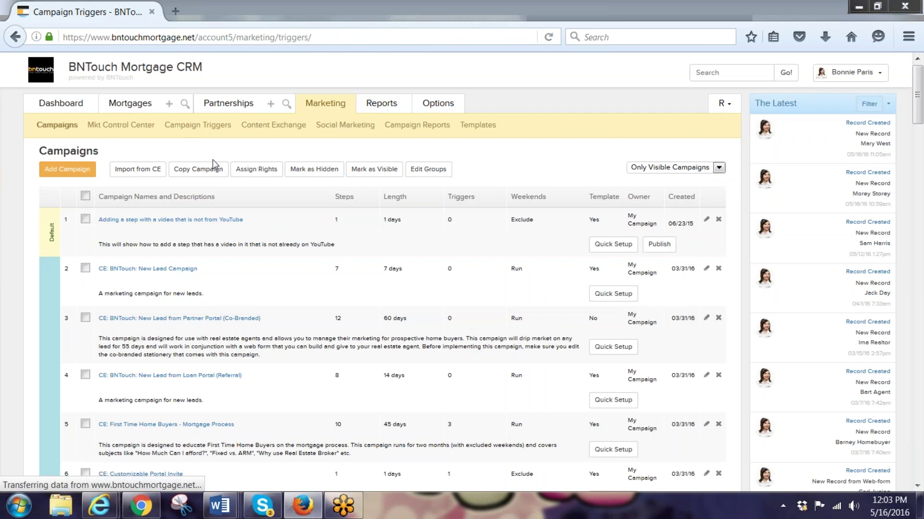
scroll(226, 269, "down", 3)
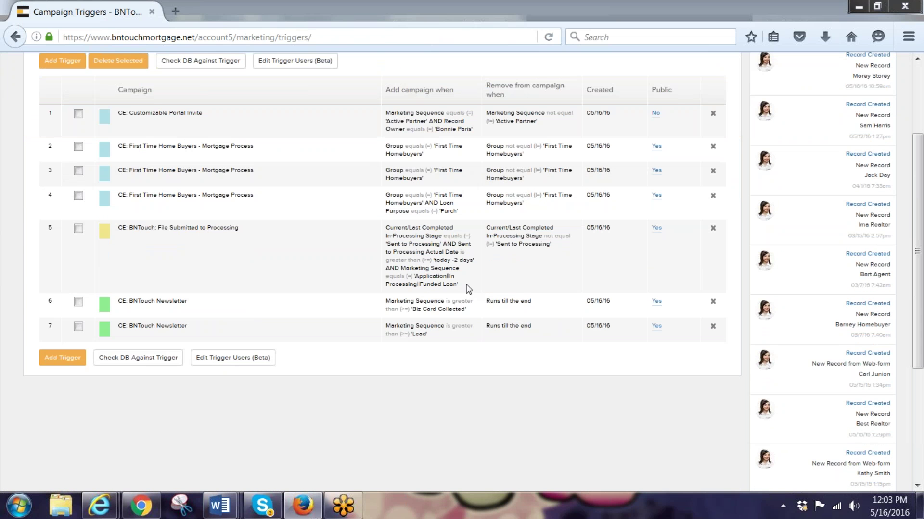
left_click_drag(462, 284, 385, 231)
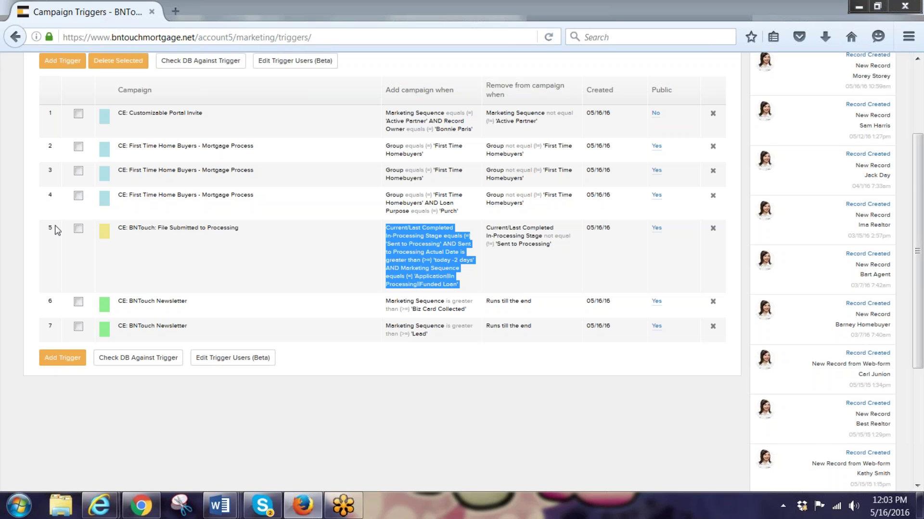
scroll(128, 217, "up", 3)
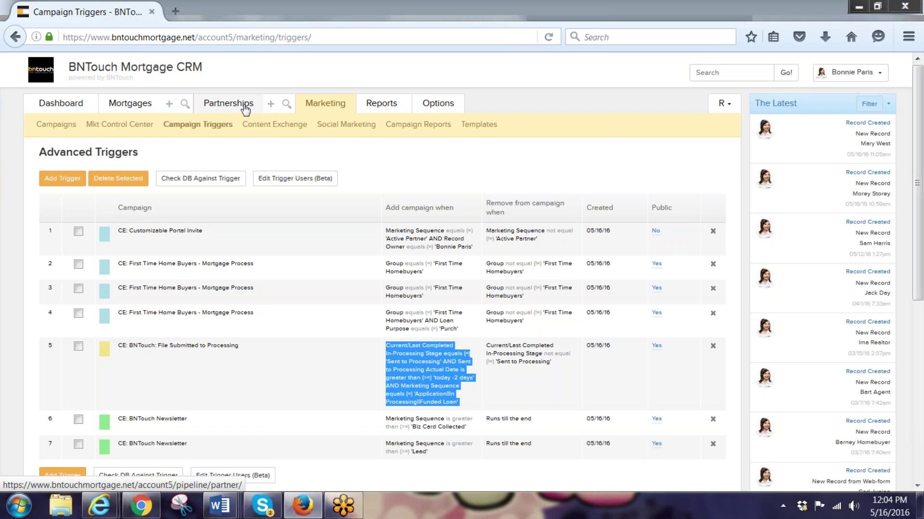
left_click(68, 126)
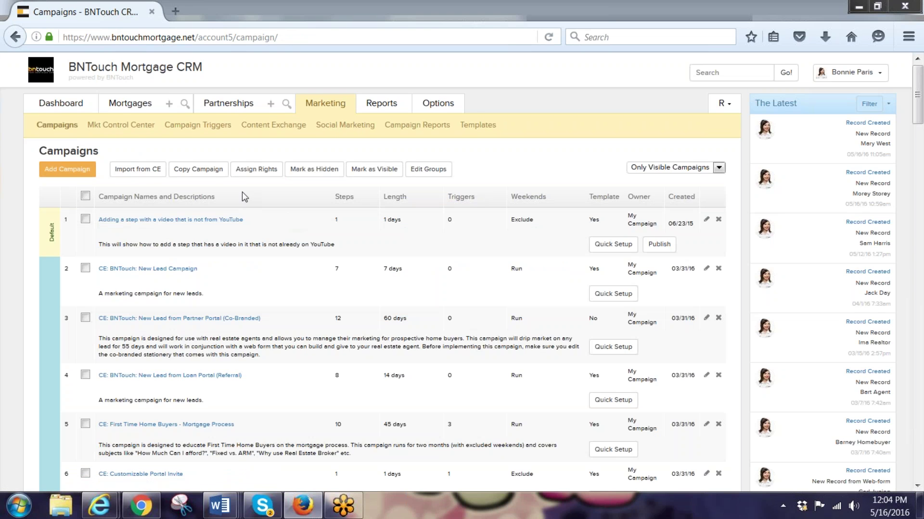
left_click(216, 127)
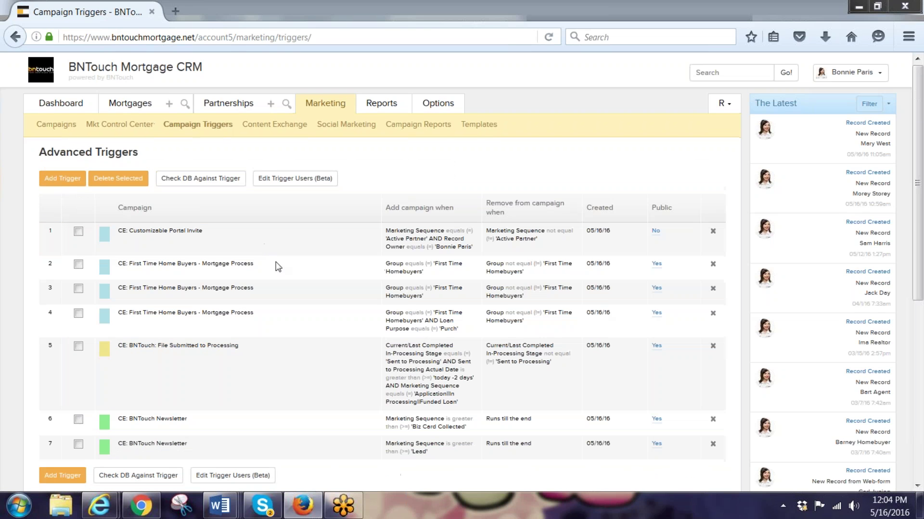
- Check the database against the Customizable Portal Invite trigger to see which records match its add and remove conditions
scroll(284, 276, "down", 4)
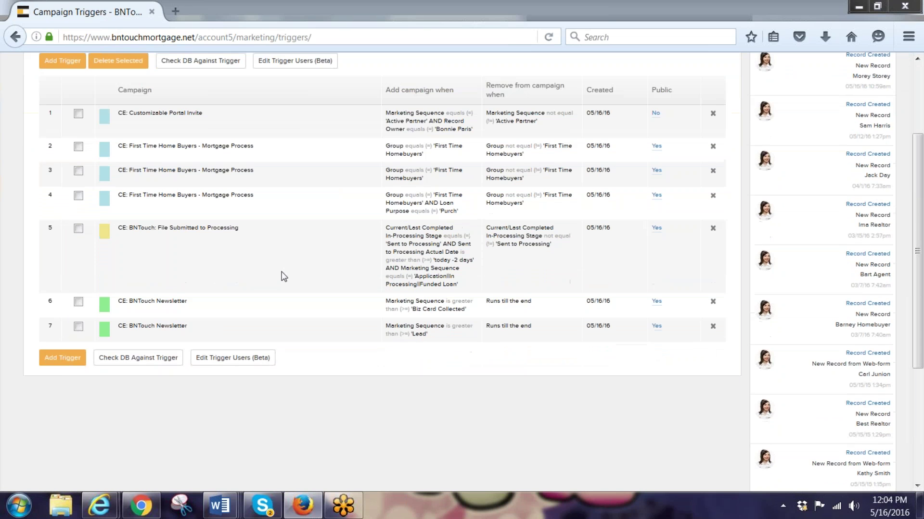
left_click(78, 114)
scroll(268, 260, "up", 4)
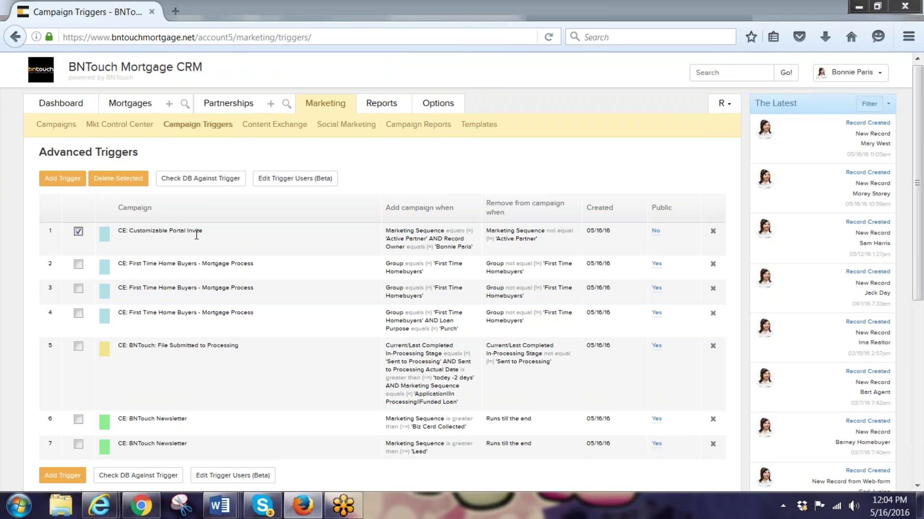
left_click_drag(471, 249, 387, 230)
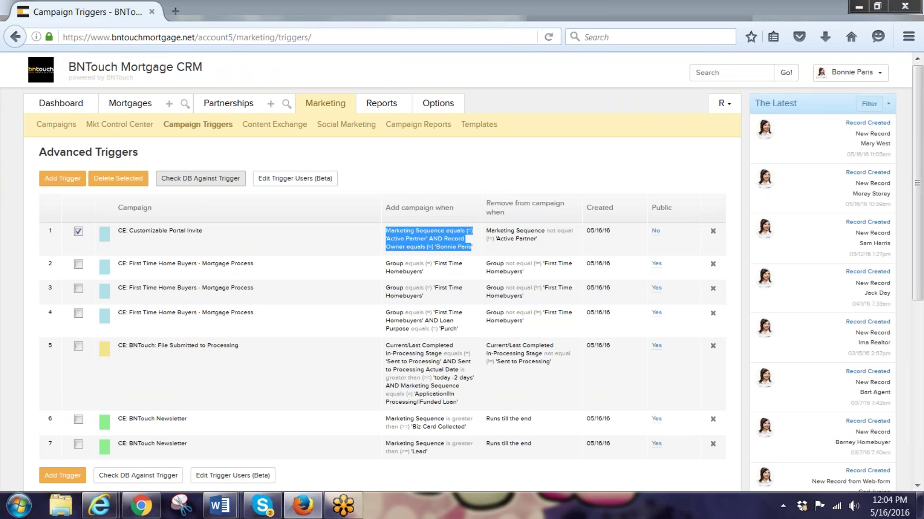
left_click(217, 180)
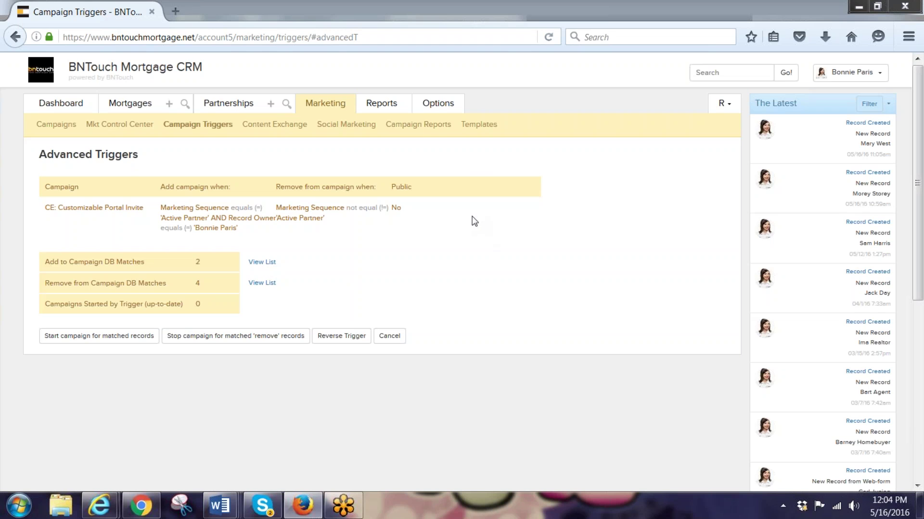
- In the campaign reports, view the records on the active First Time Home Buyers - Mortgage Process campaign, and close the status report
left_click(427, 126)
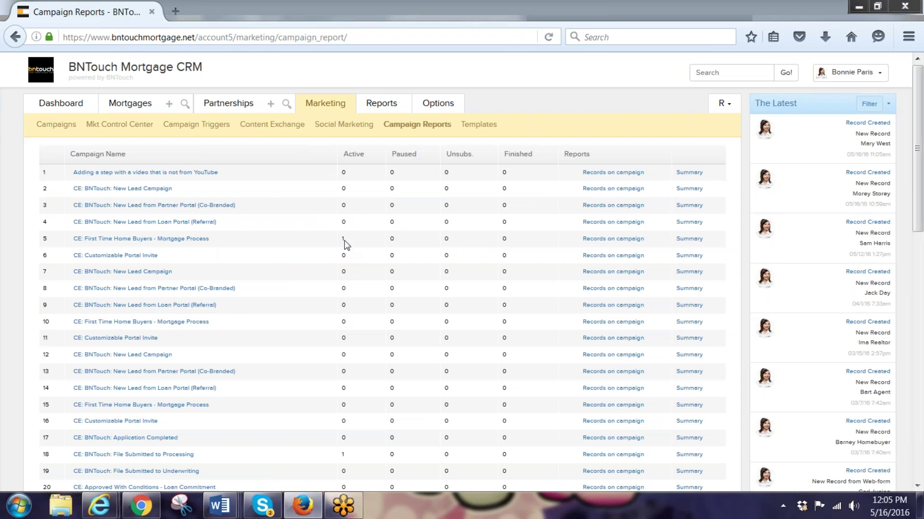
left_click(598, 244)
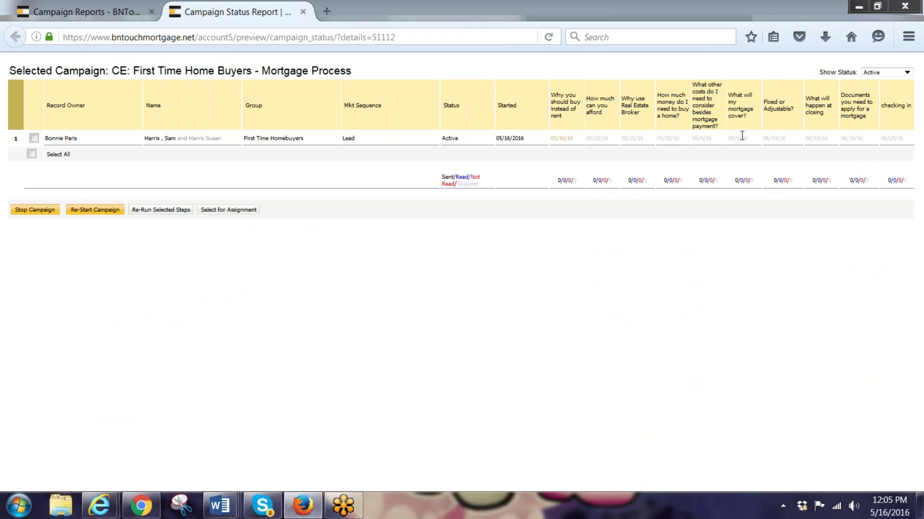
left_click(303, 12)
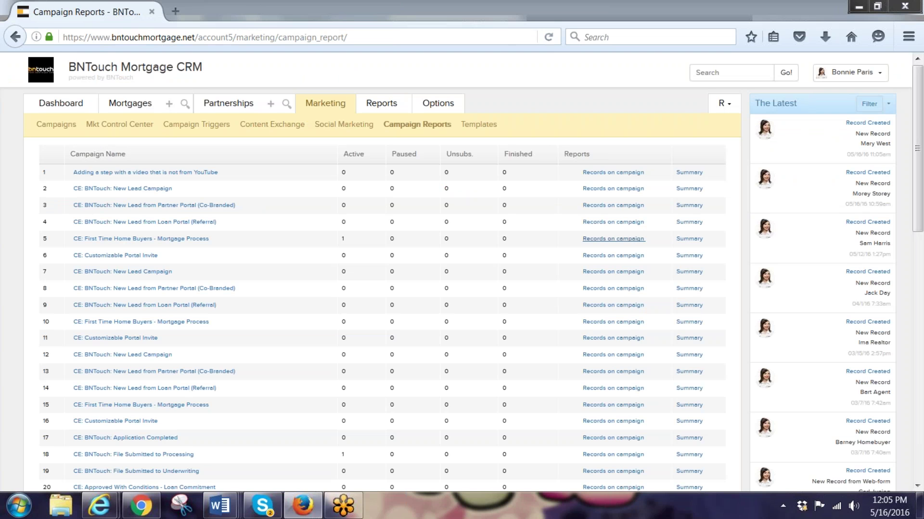
- Expand the Pending Campaigns list on the dashboard to review the campaign e-mails waiting to be sent
left_click(72, 110)
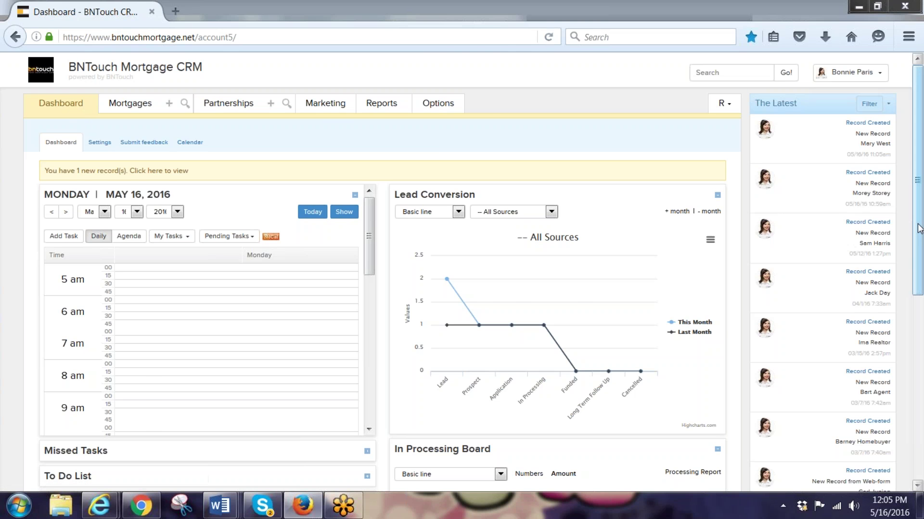
left_click_drag(919, 228, 919, 414)
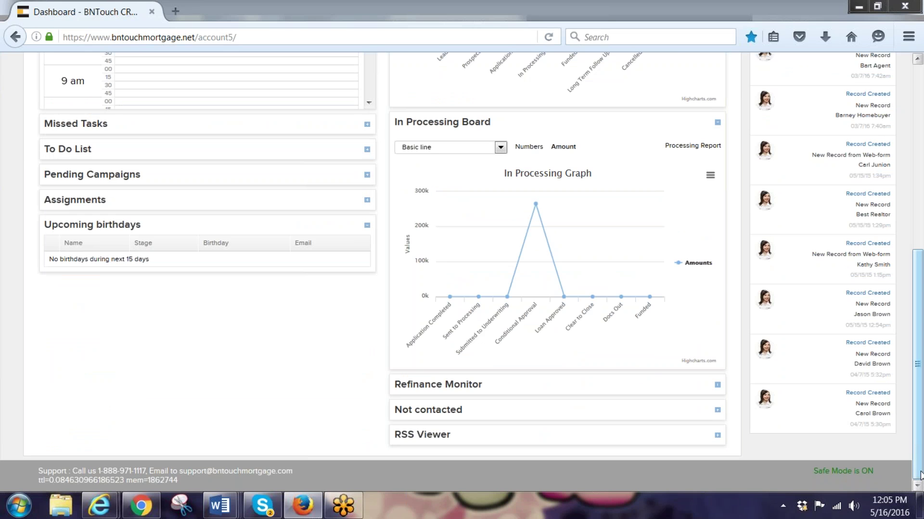
left_click_drag(919, 475, 919, 289)
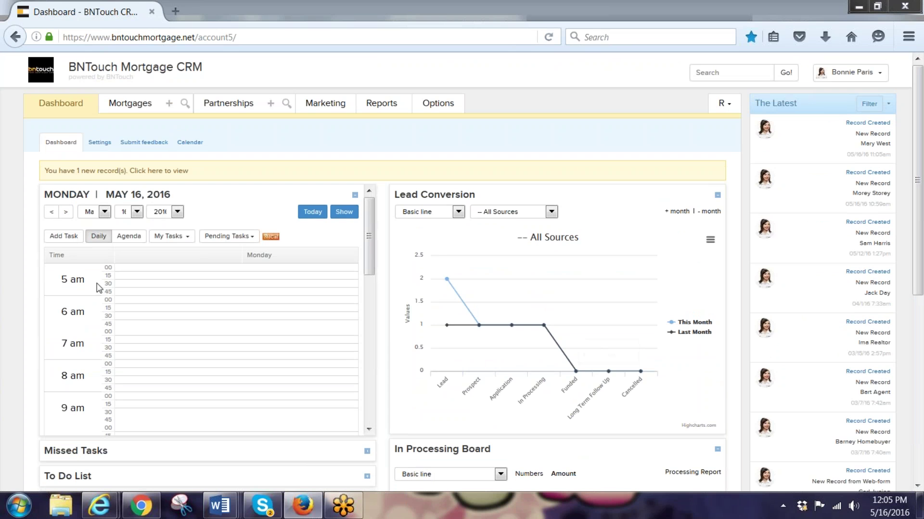
scroll(105, 294, "down", 3)
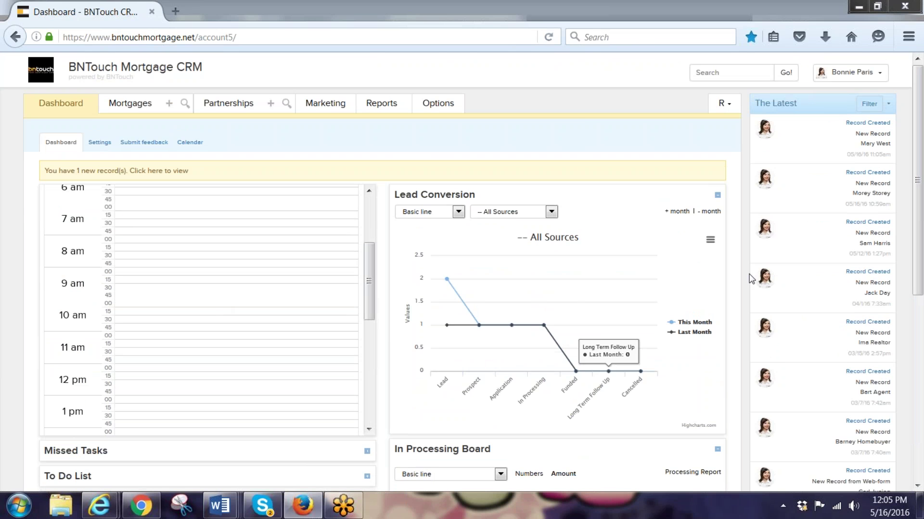
left_click_drag(921, 235, 905, 368)
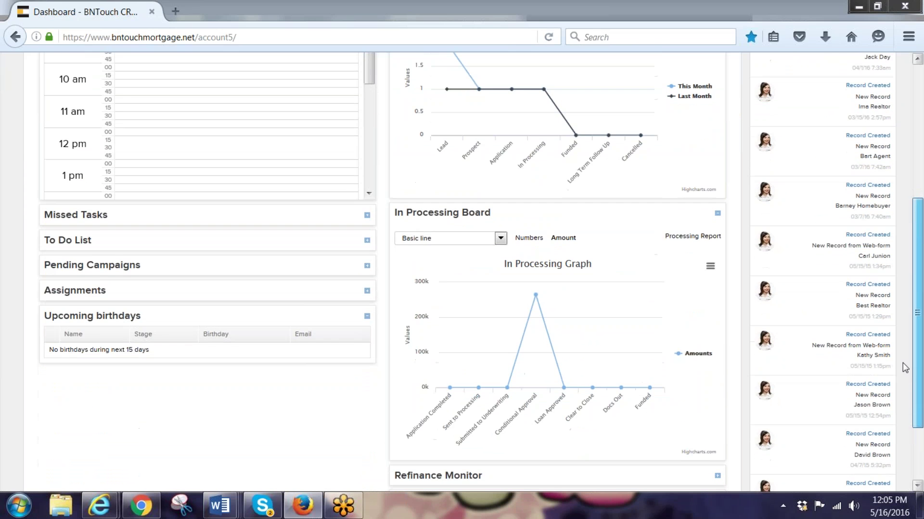
left_click(367, 266)
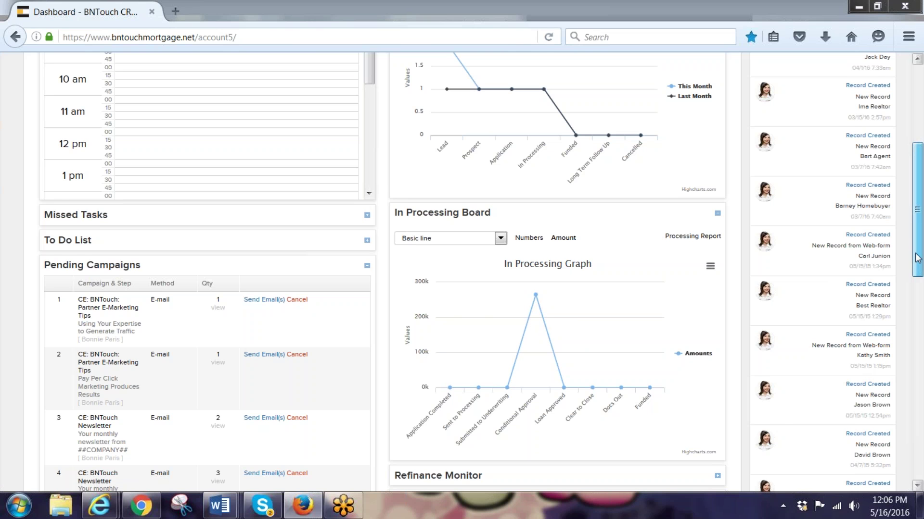
left_click_drag(916, 258, 912, 182)
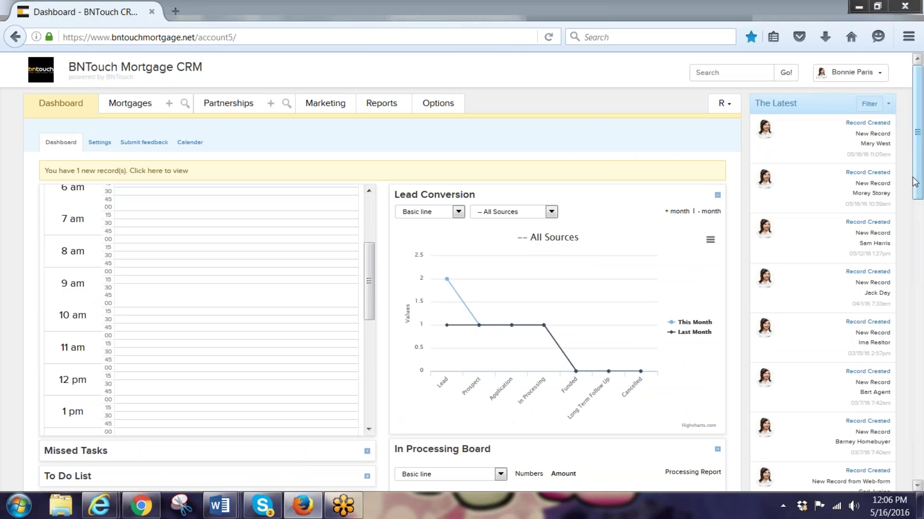